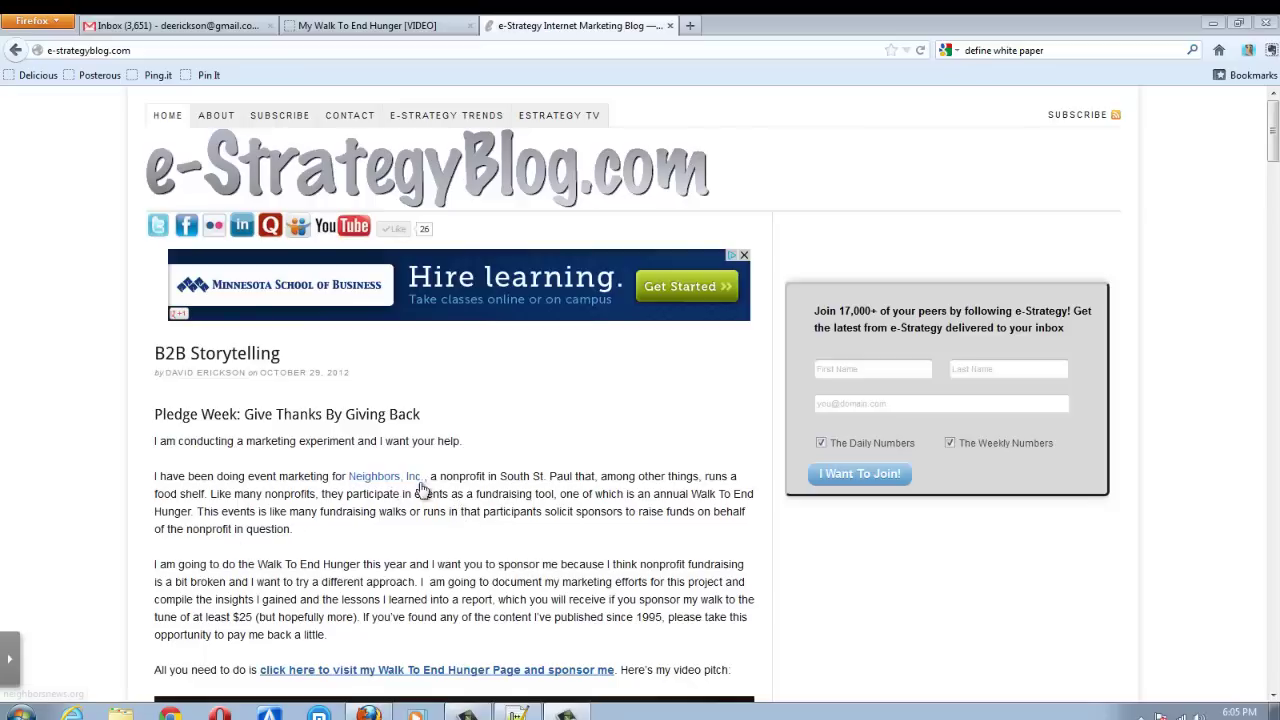
Switch to the Gmail inbox and compose a new email addressed to the sender's own Gmail address.
click(112, 27)
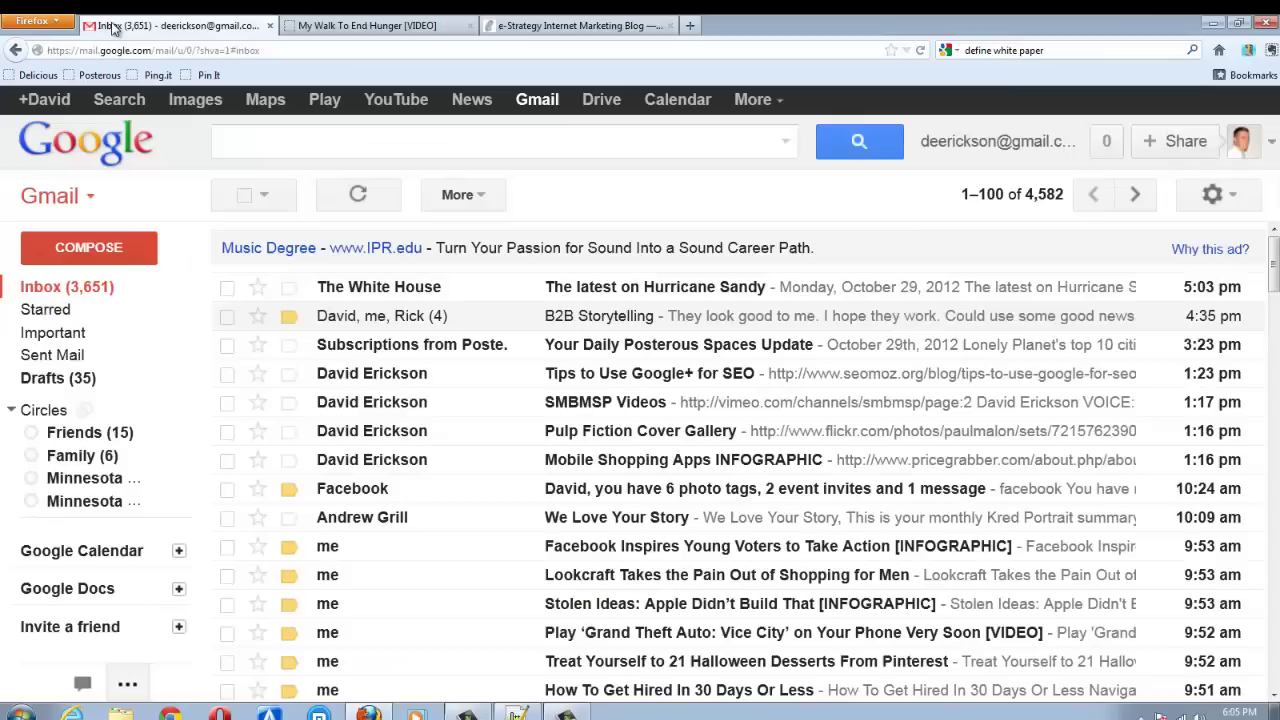
click(112, 257)
click(384, 291)
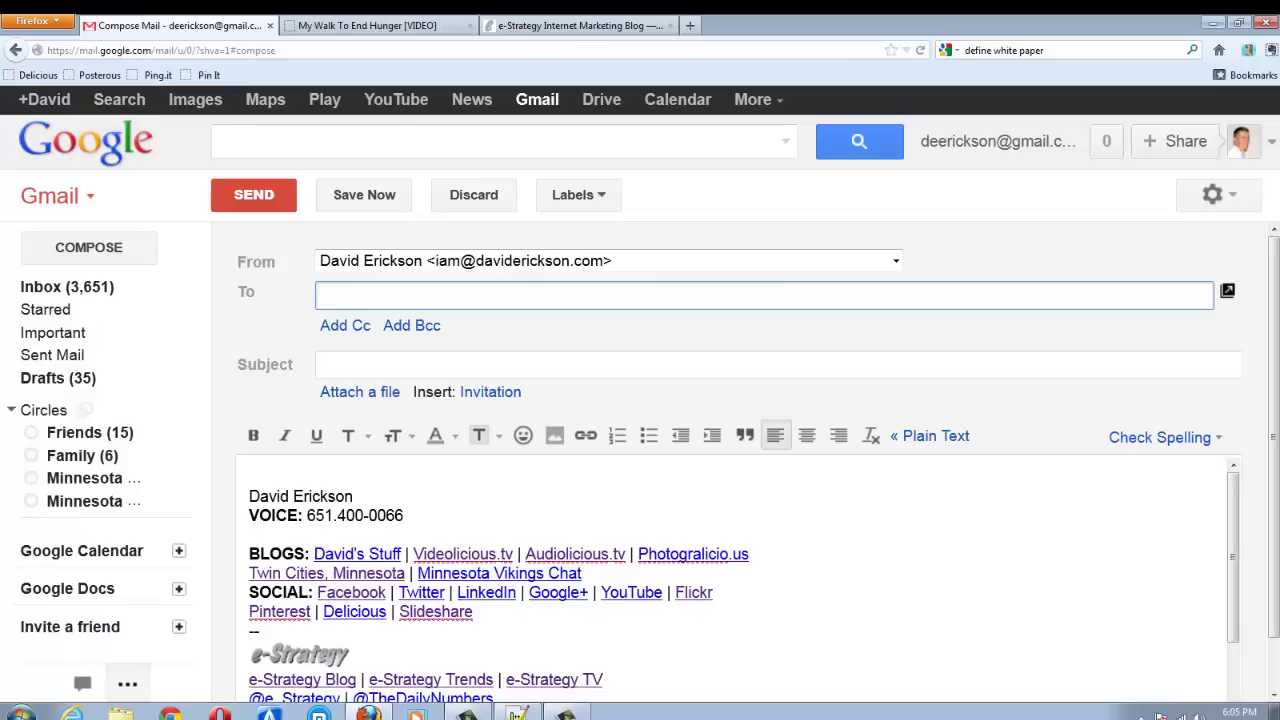
text(d)
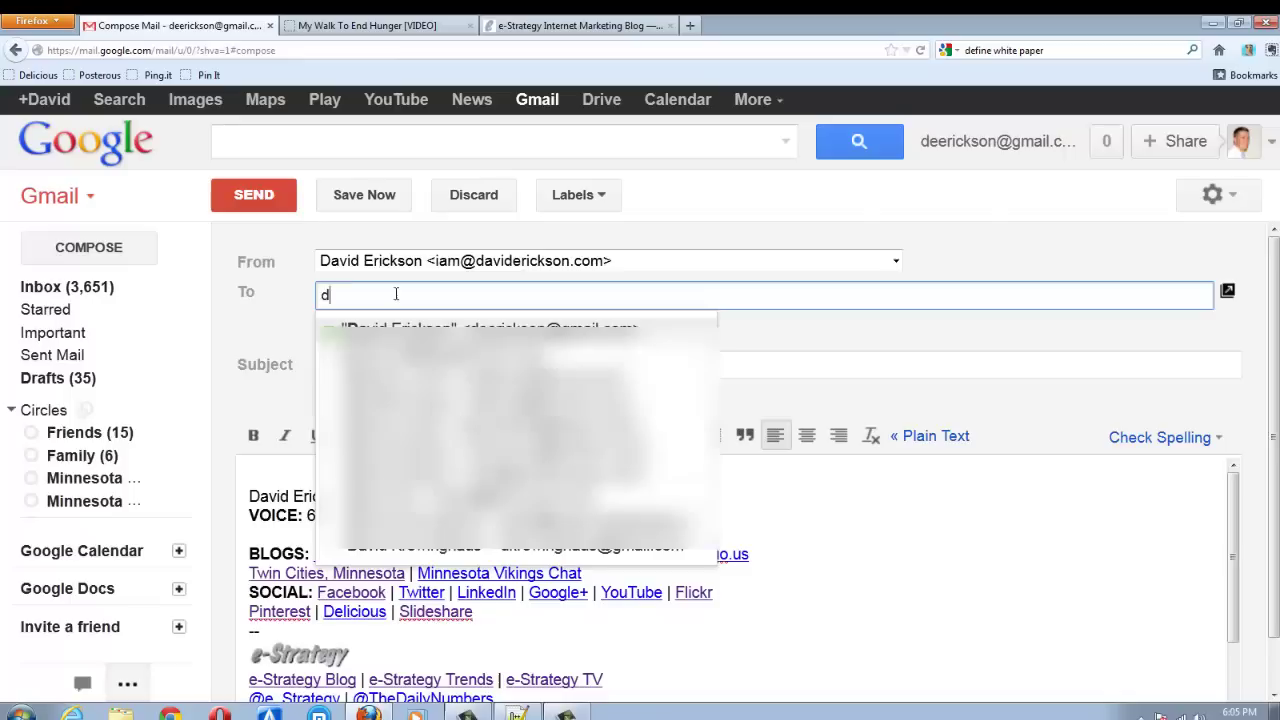
text(eer)
key(Return)
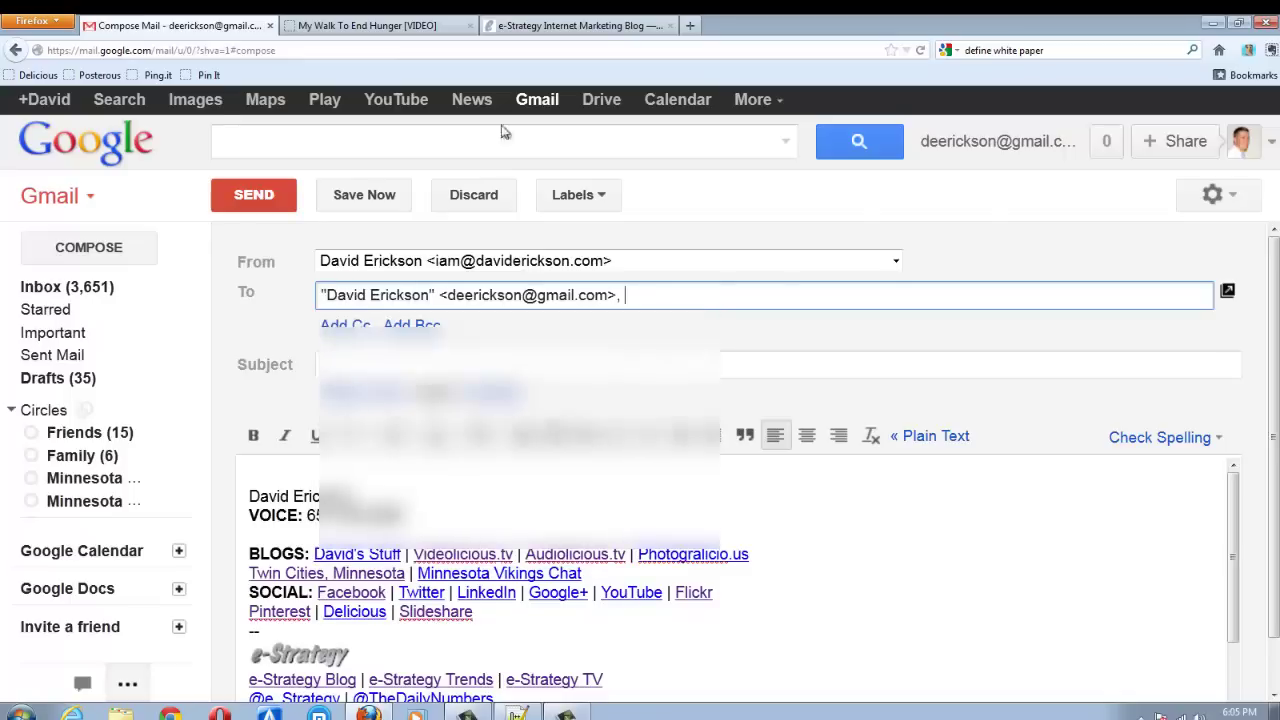
Add the Walk To End Hunger contact group as blind-copy recipients of the email.
click(415, 326)
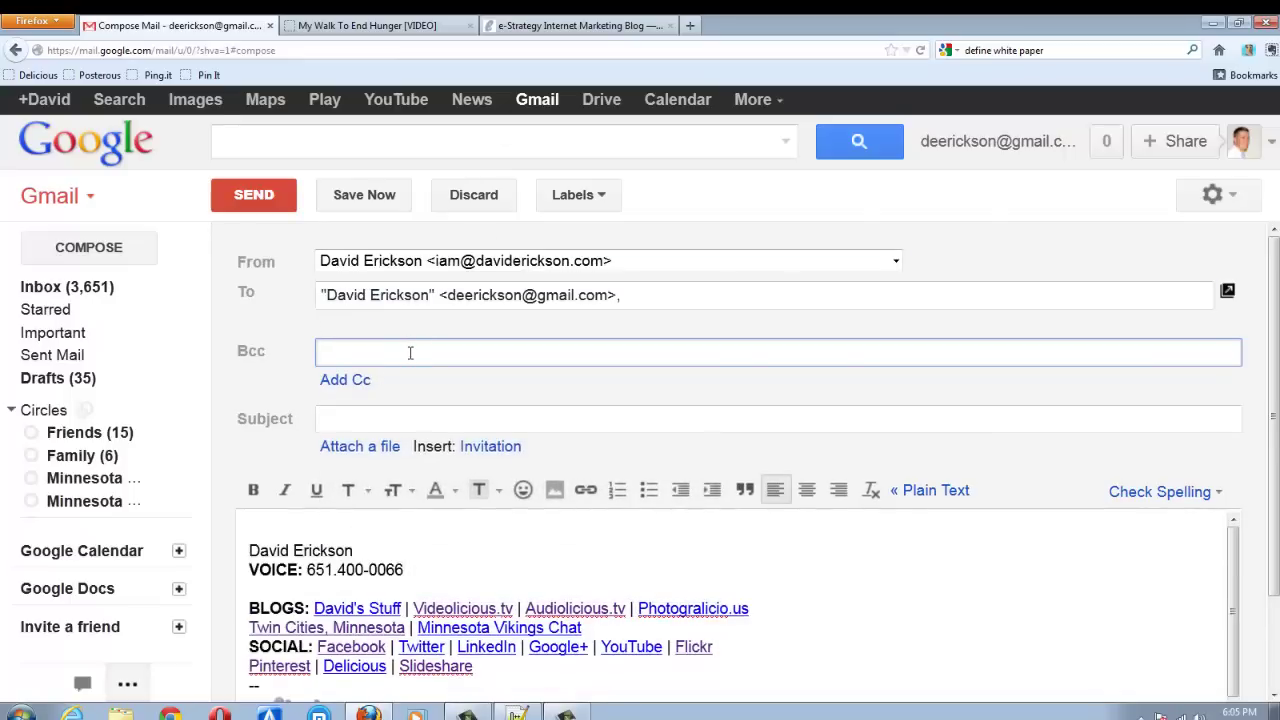
text(Walk)
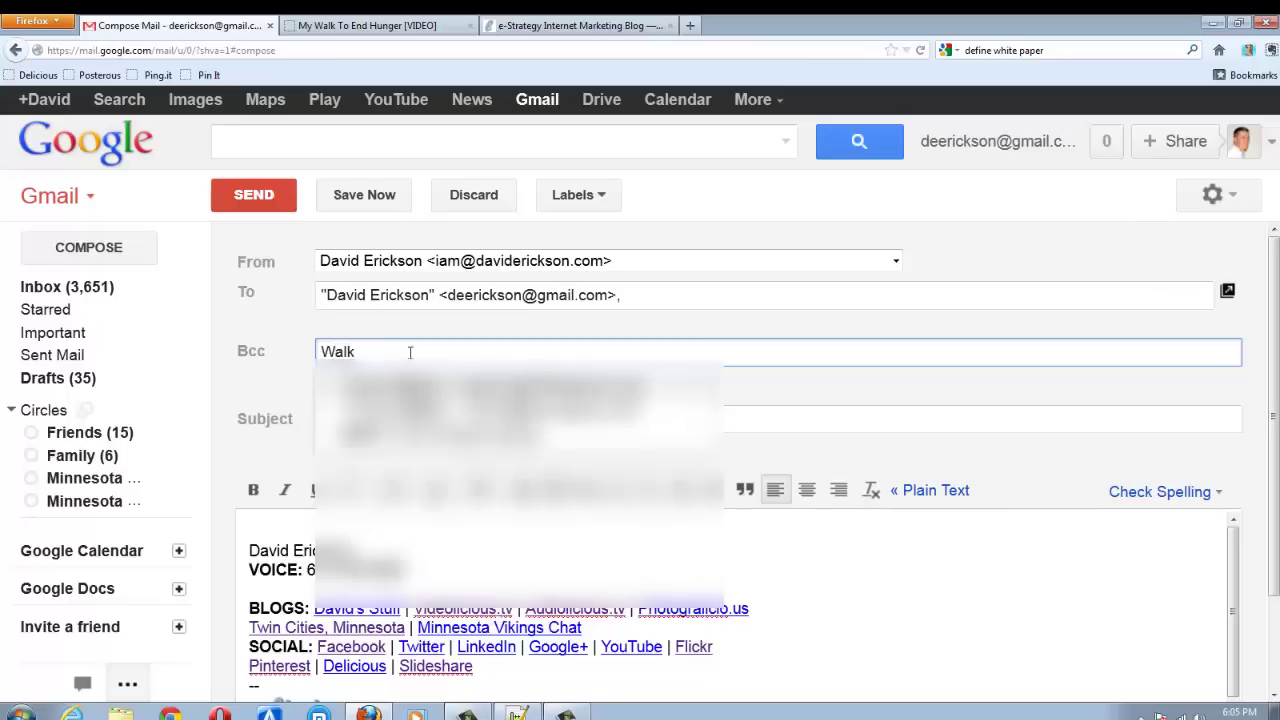
text( To End)
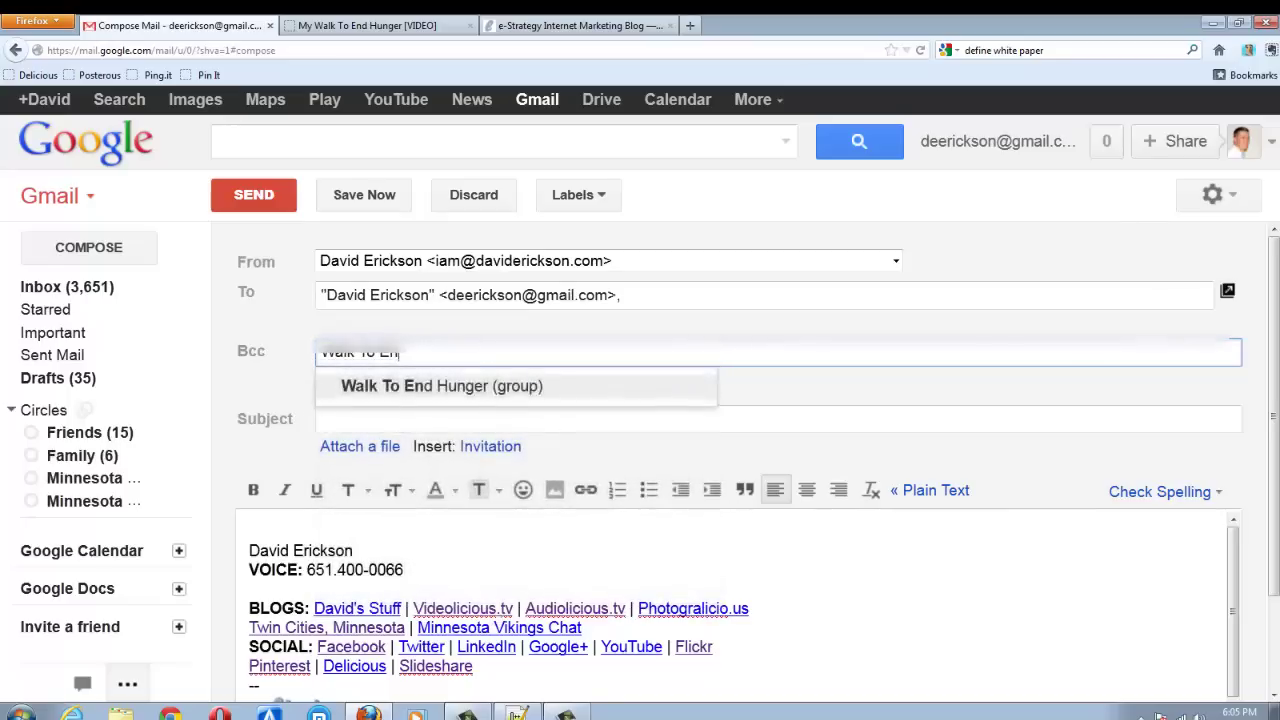
key(Return)
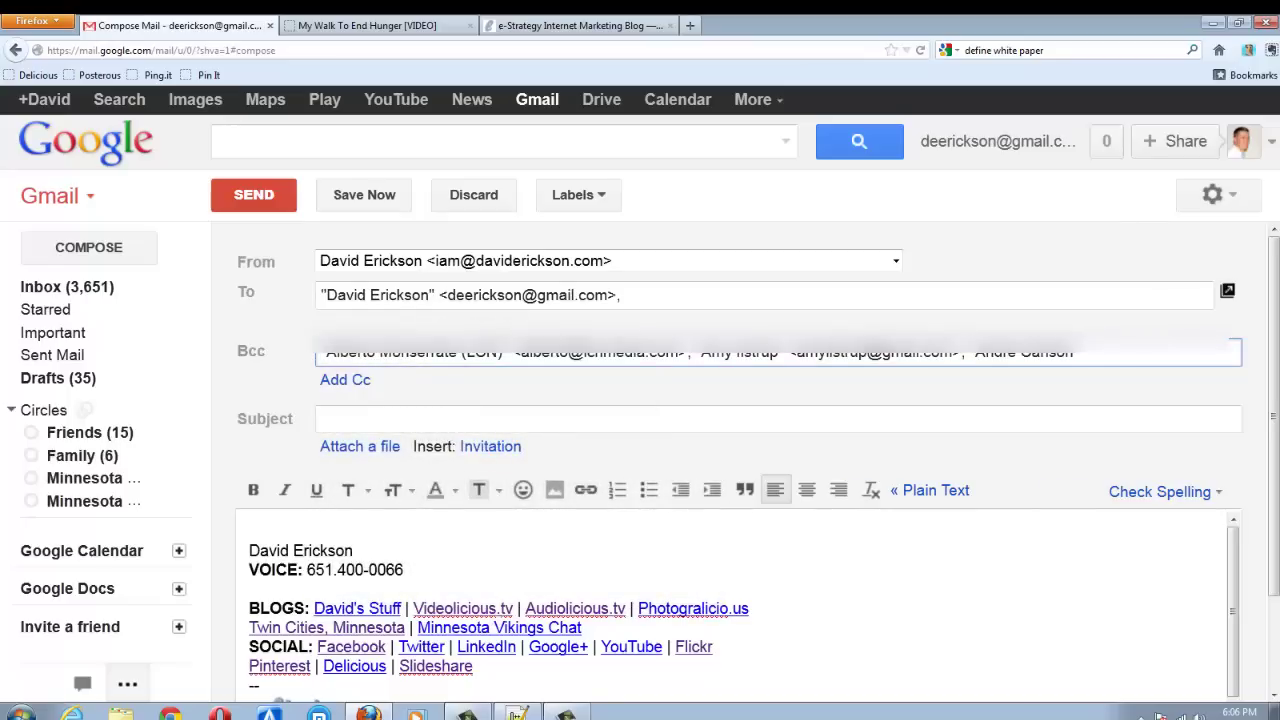
Enter "Help, Please!" as the email's subject.
click(391, 418)
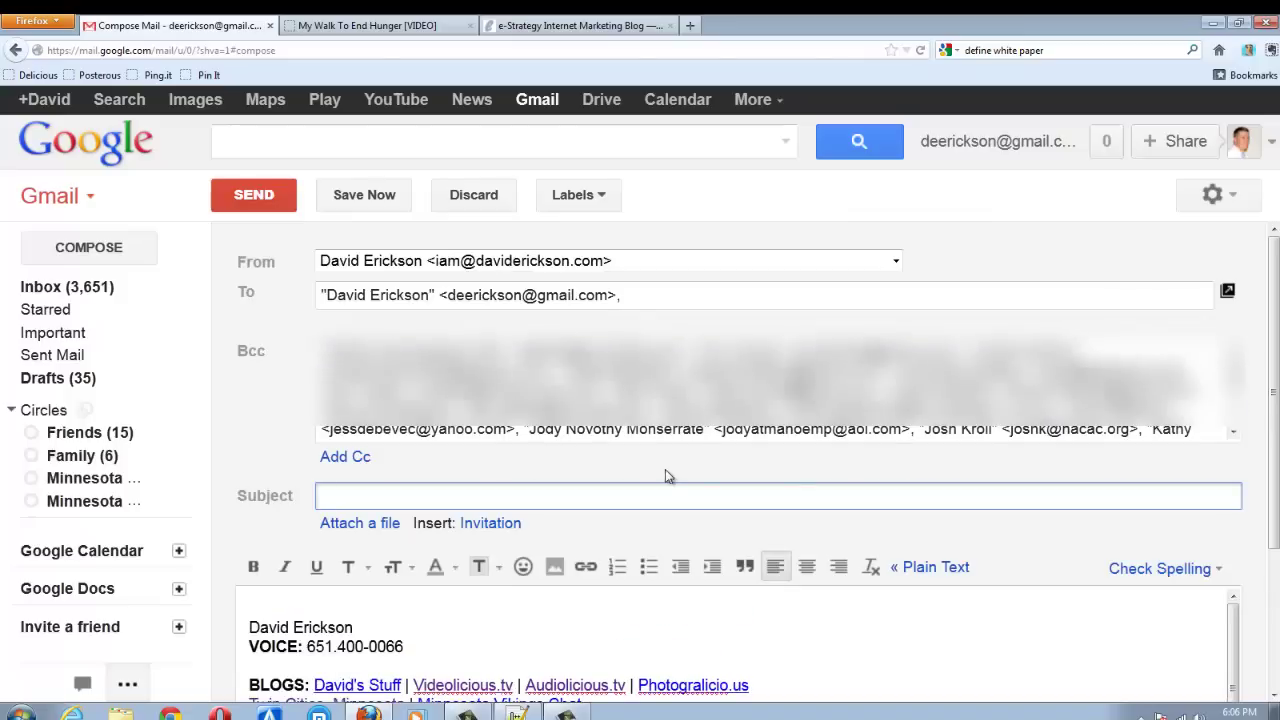
scroll(698, 550, down, 1)
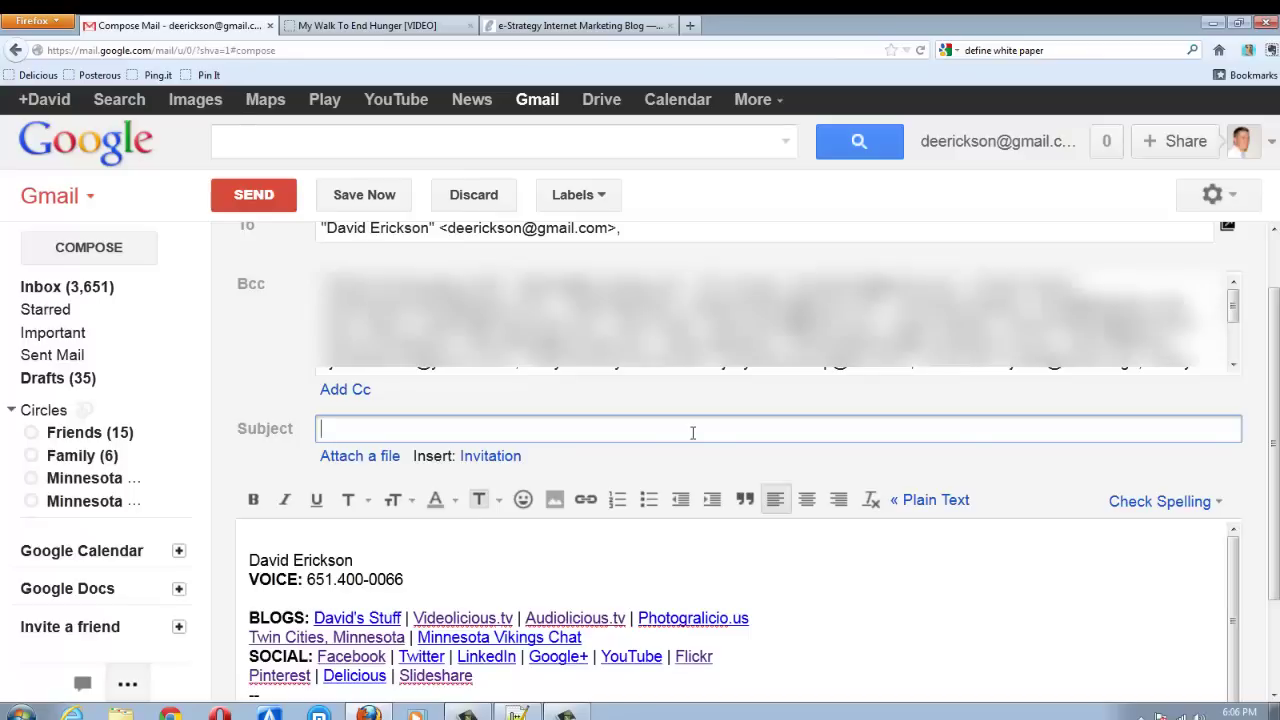
text(Help, please!)
key(shift+Right)
text(P)
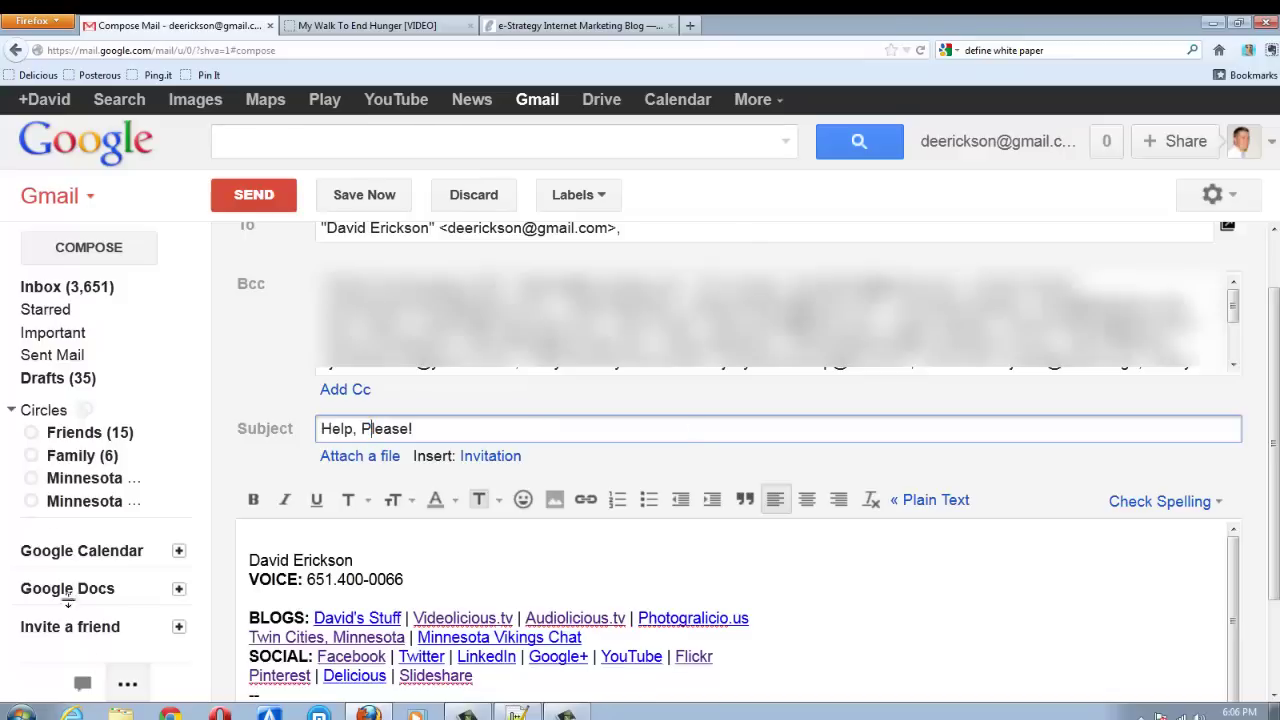
Copy the entire draft message from Notepad++ and paste it into the email body above the signature.
click(293, 538)
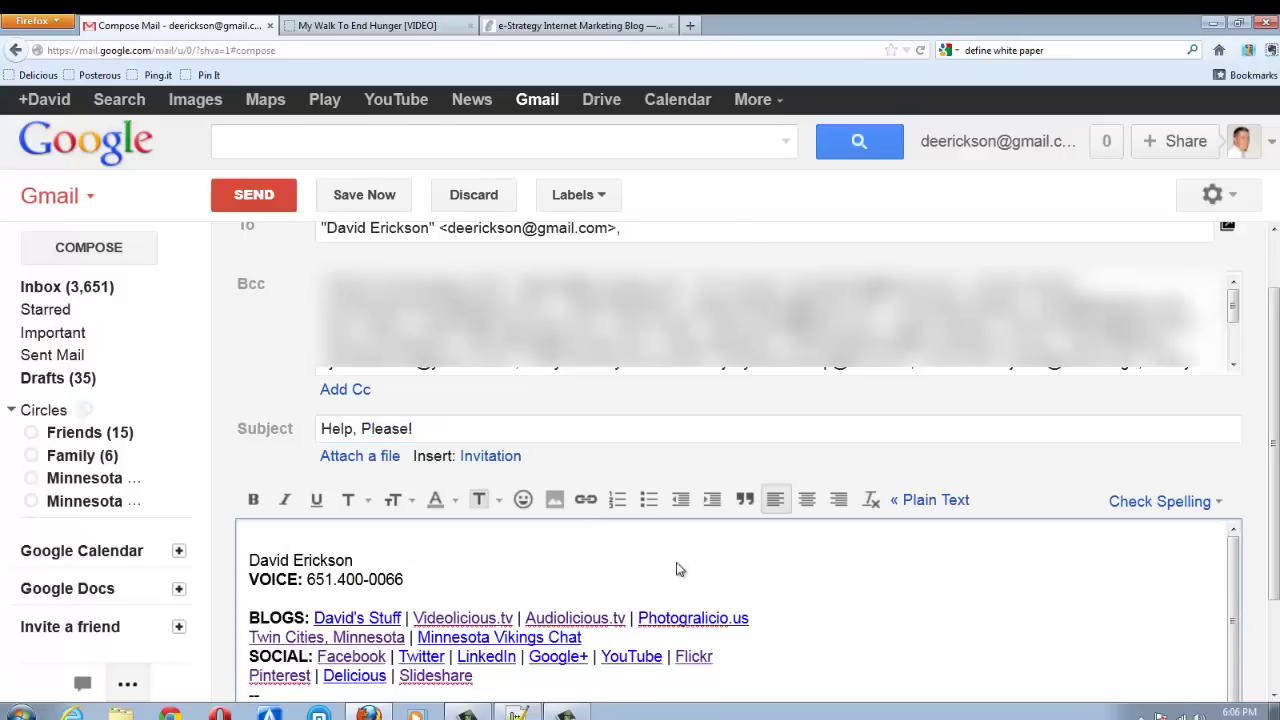
scroll(690, 572, down, 2)
scroll(1150, 572, up, 2)
drag(1275, 485, 1275, 565)
click(378, 437)
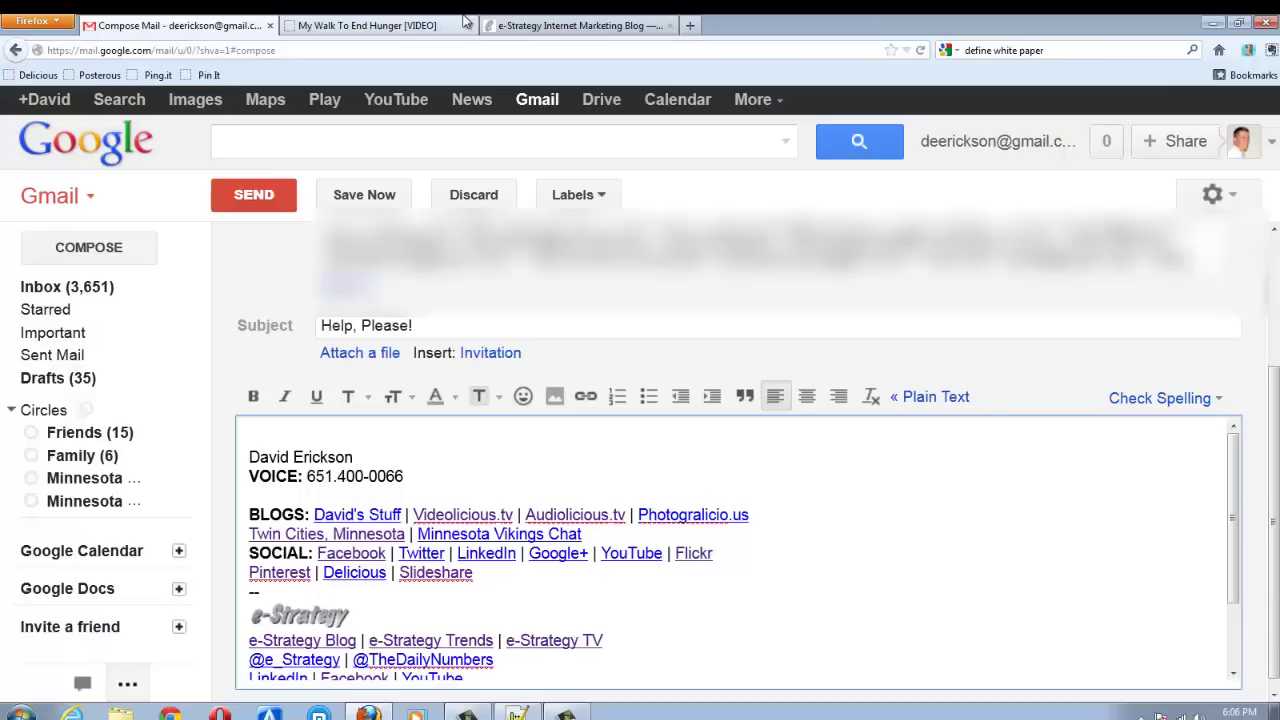
key(alt+Tab)
key(alt+Tab)
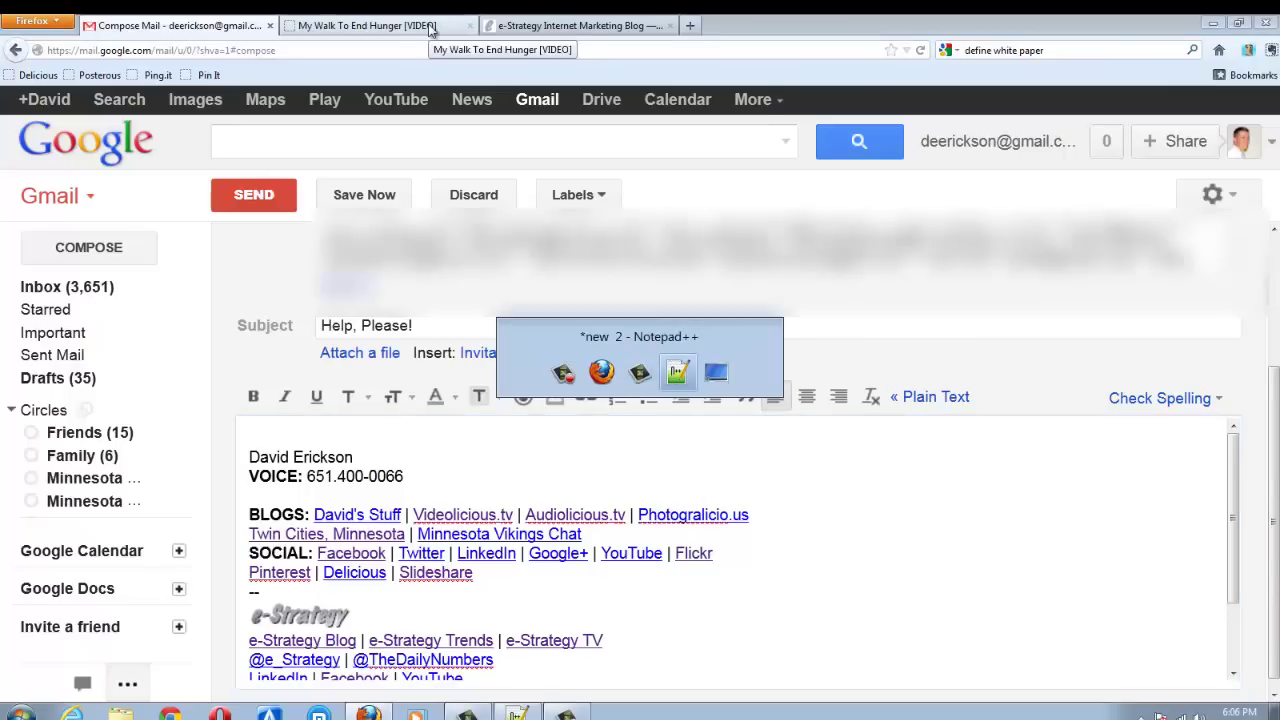
key(ctrl+a)
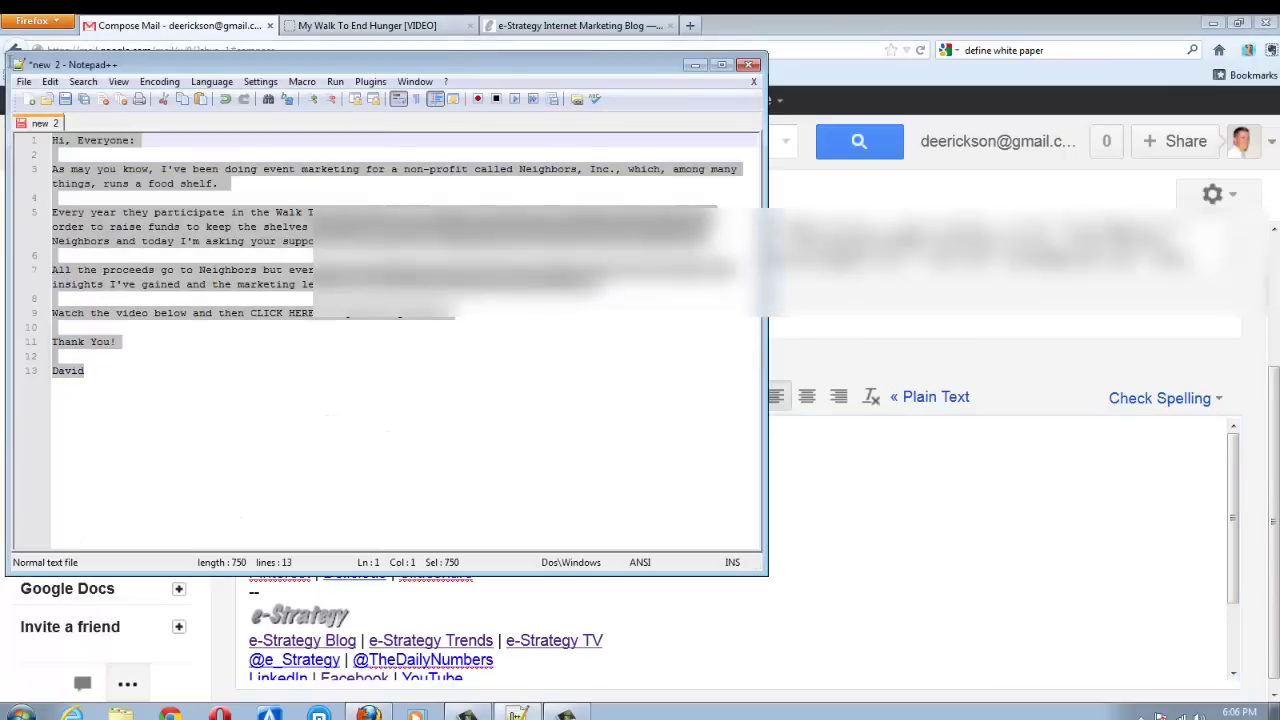
key(alt+Tab)
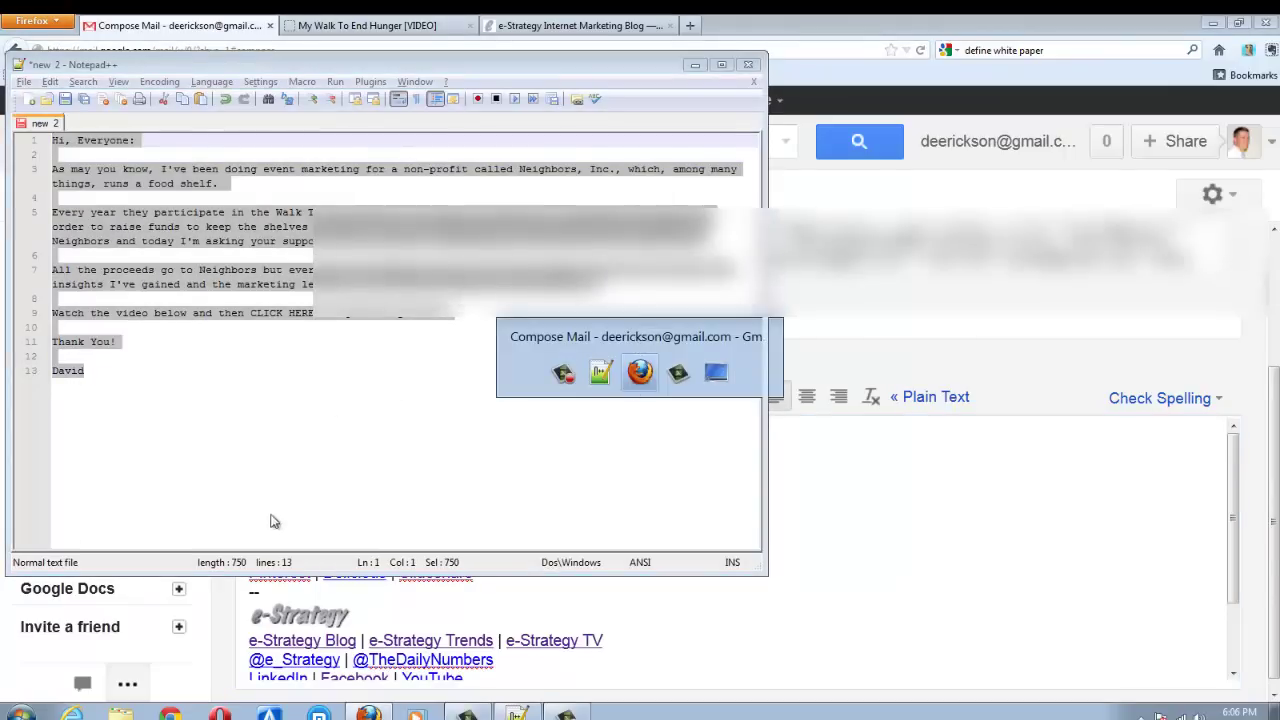
text(Hi, Everyone:  As may you know, I've been doing event marketing for a non-profit called Neighbors, Inc., which, among many things, runs a food shelf.  Every year they participate in the Walk To End Hunger at the Mall of America on Thanksgiving morning in order to raise funds to keep the shelves stocked. I will be walking at the Mall this year on behalf of Neighbors and today I'm asking your support in the form of a sponsorship of my Walk for at least $25.  All the proceeds go to Neighbors but everyone who sponsors me will get white paper written by me about the insights I've gained and the marketing lessons I've learned working on this project.  Watch the video below and then CLICK HERE to sponsor my walk.  Thank You!  David)
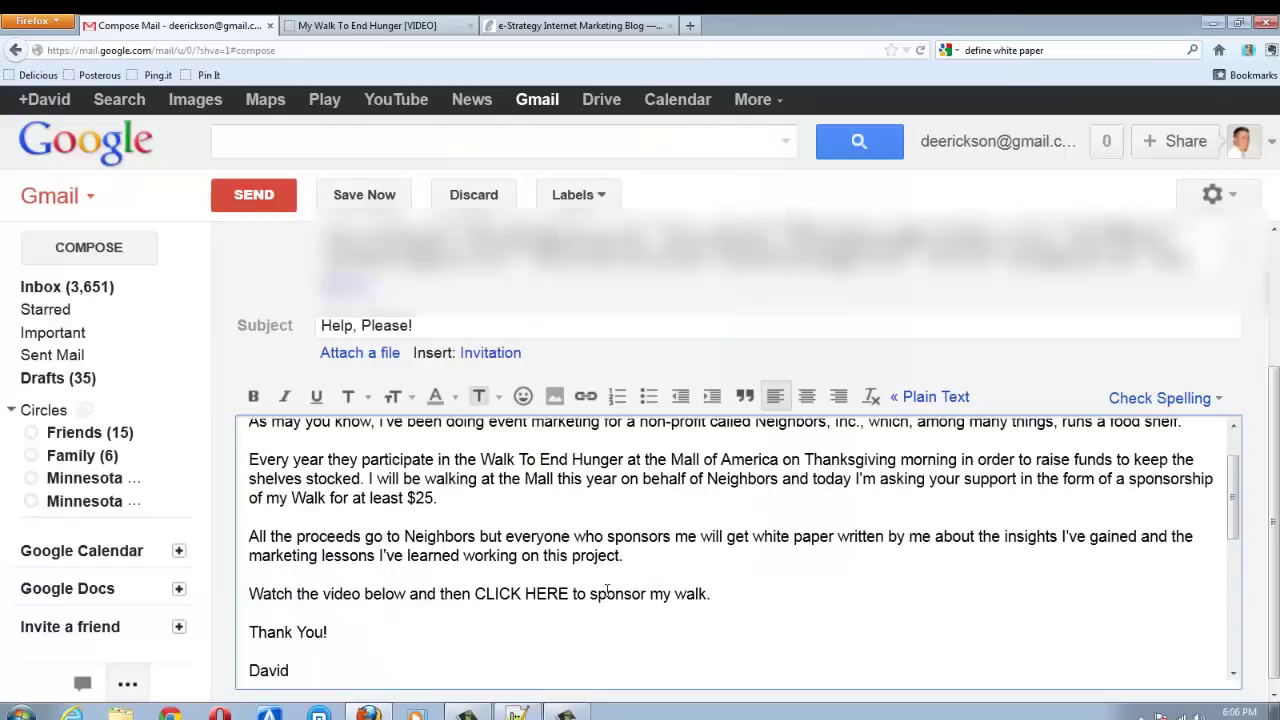
Link the body text "CLICK HERE to sponsor my walk" to the sender's bit.ly sponsorship web address.
drag(708, 594, 474, 594)
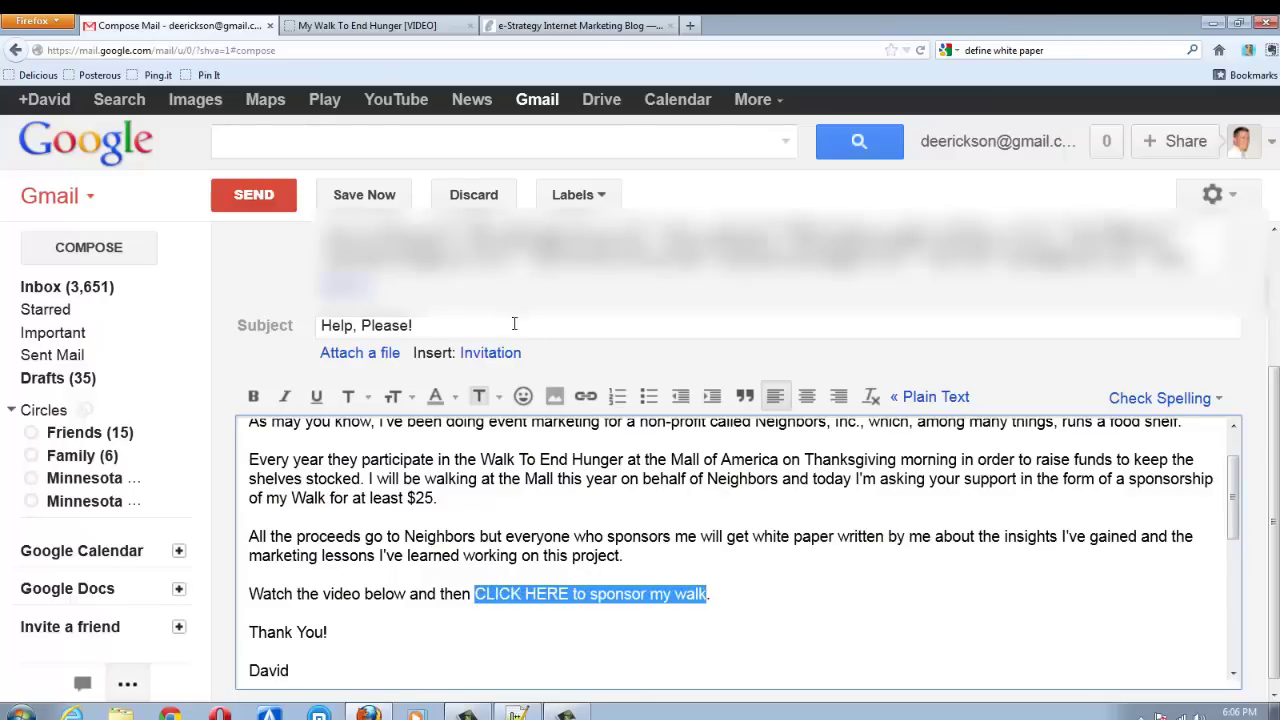
click(585, 396)
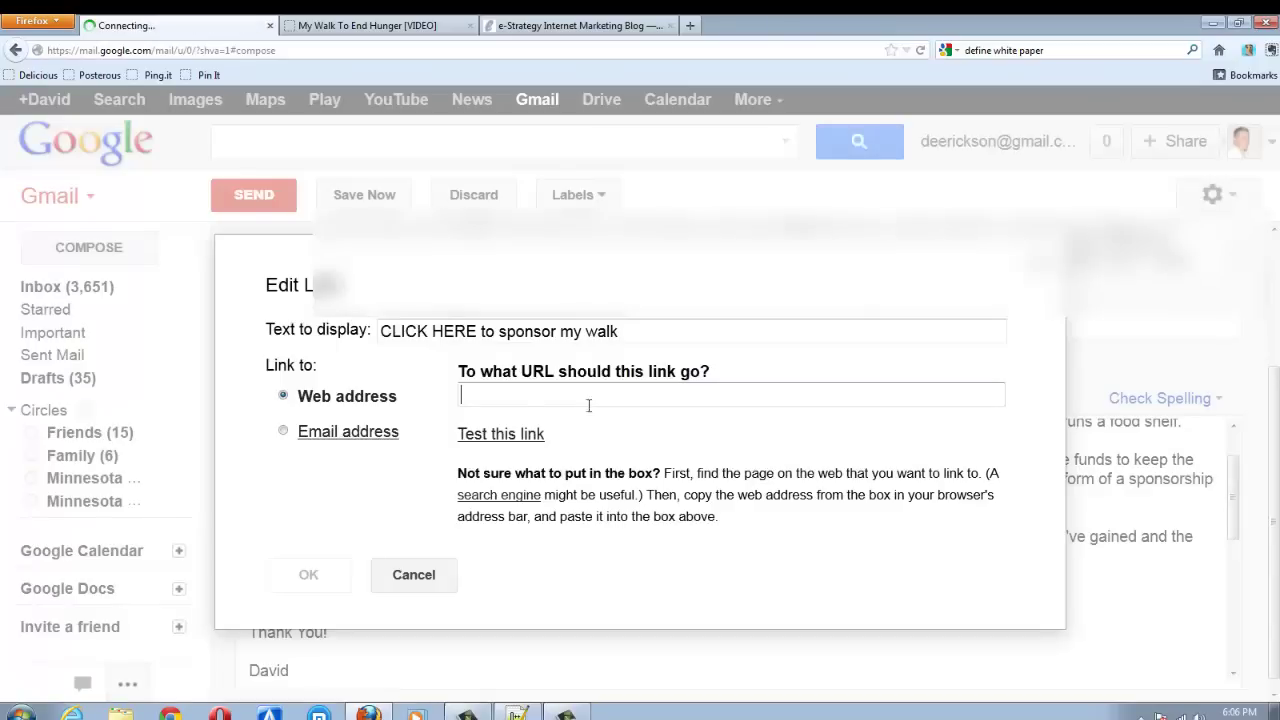
text(ht)
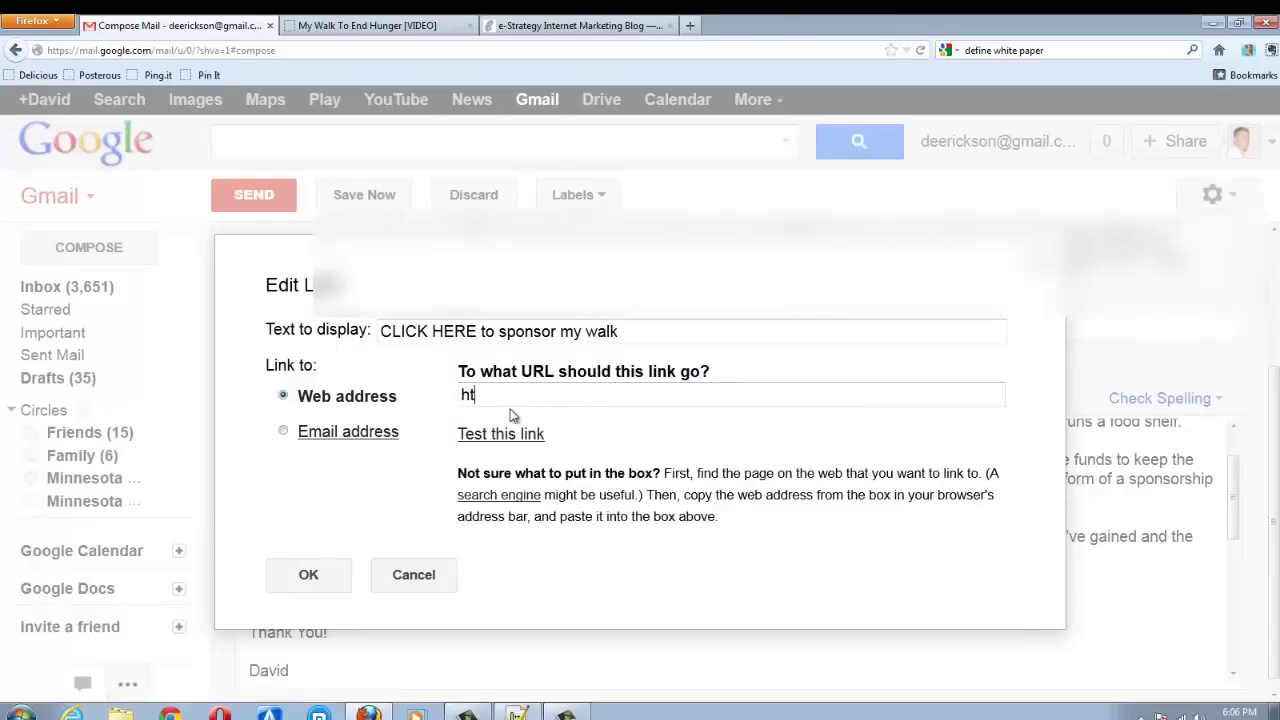
text(tp://bit.ly/WalkWithDerickson)
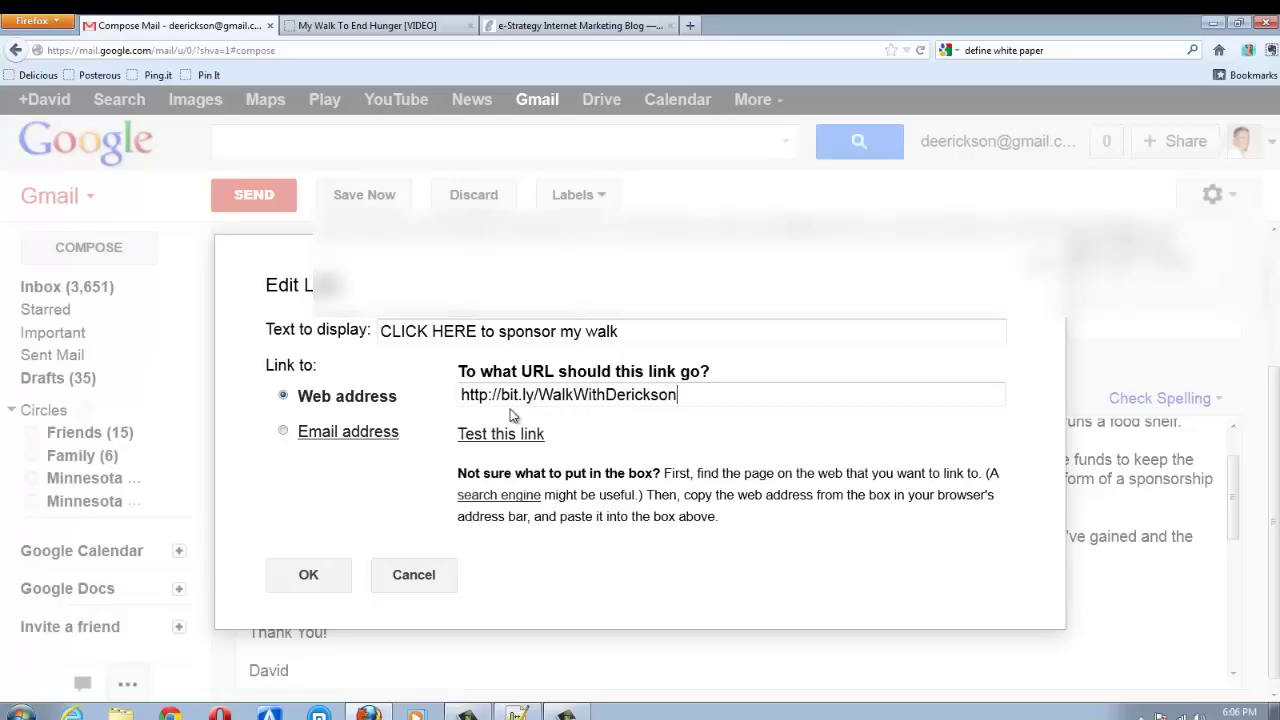
click(322, 581)
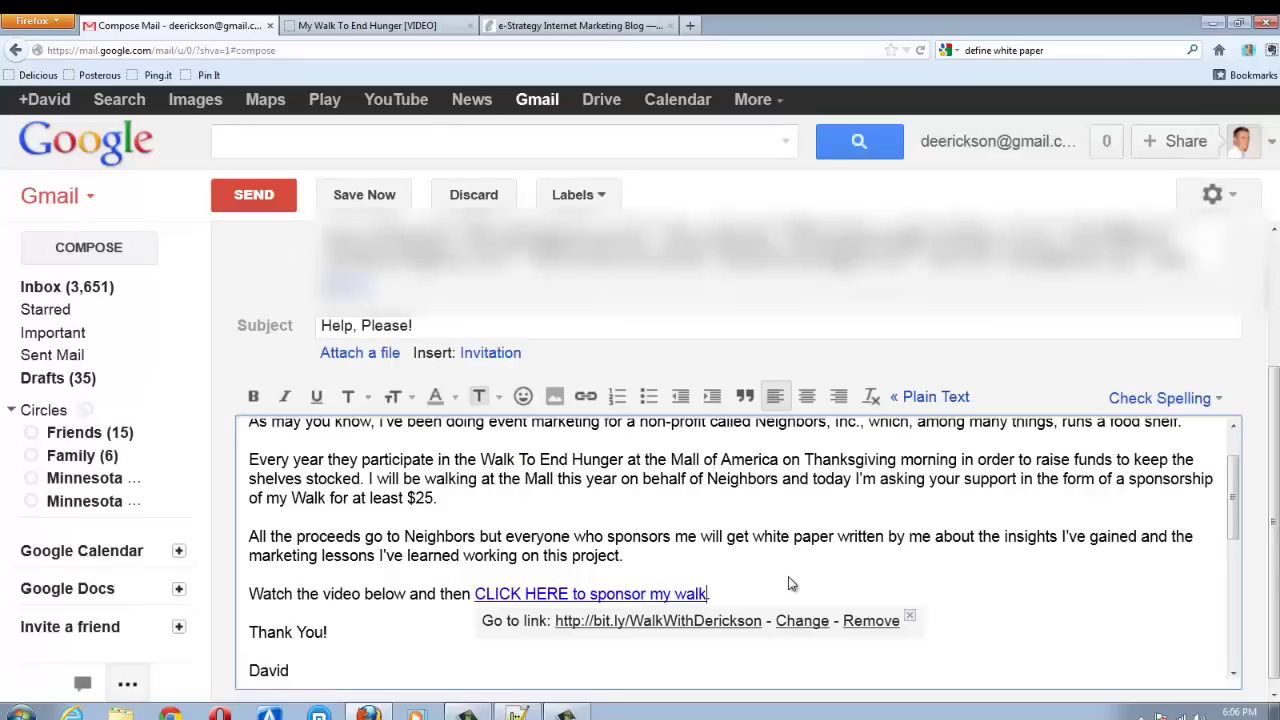
Make the linked text "CLICK HERE to sponsor my walk" bold.
key(ctrl+shift+Left)
key(ctrl+shift+Left)
key(ctrl+shift+Left)
key(ctrl+shift+Left)
key(ctrl+shift+Left)
key(ctrl+shift+Left)
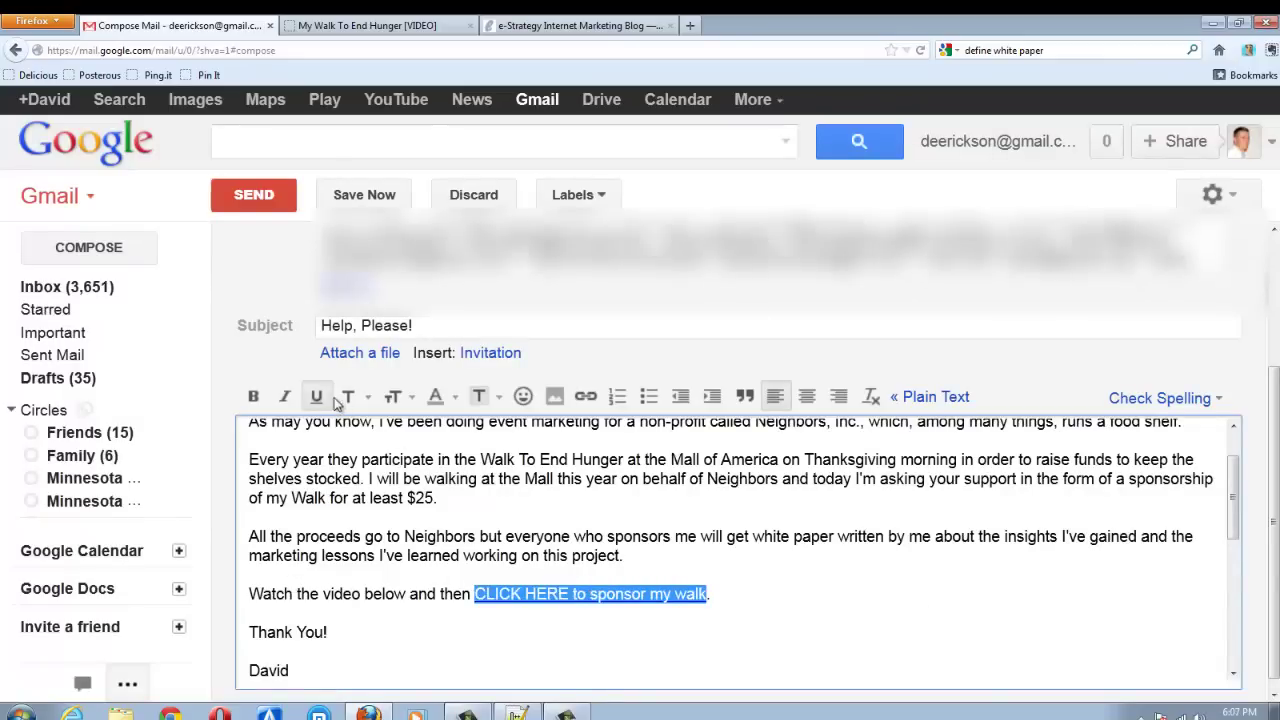
click(252, 398)
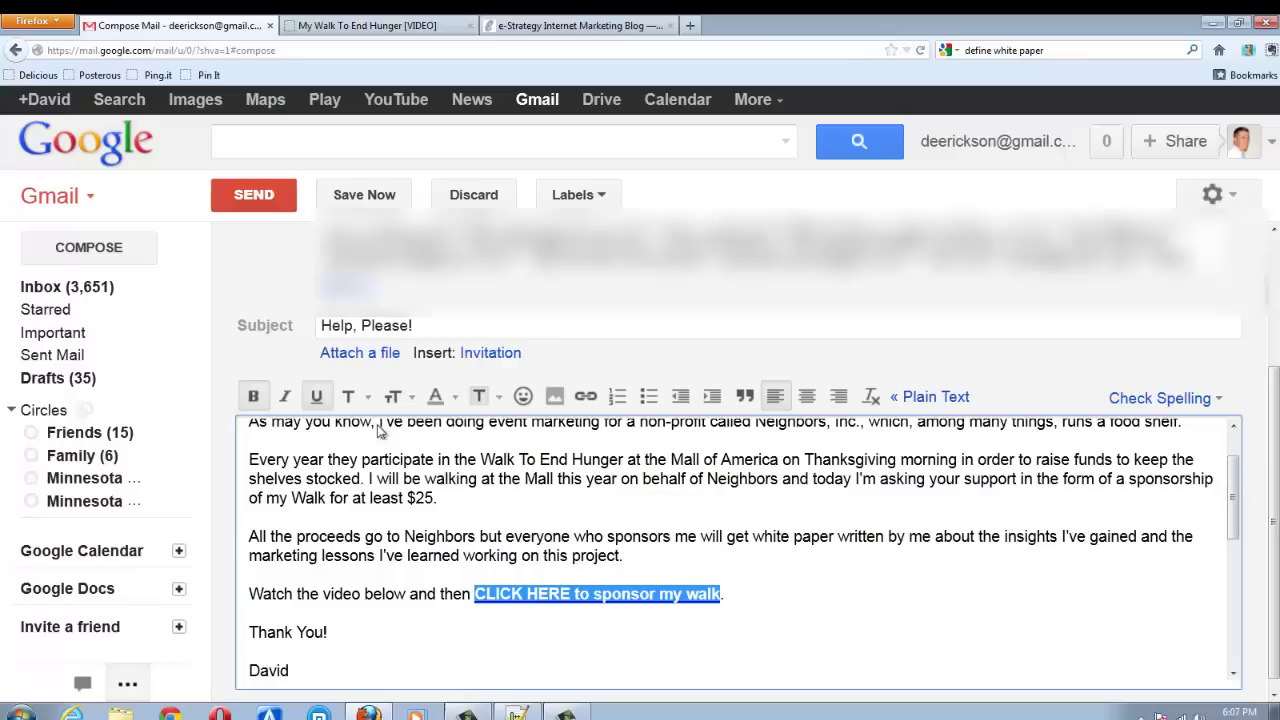
click(838, 530)
Add two new lines after the sentence with the sponsor link, above "Thank You!".
scroll(843, 548, up, 1)
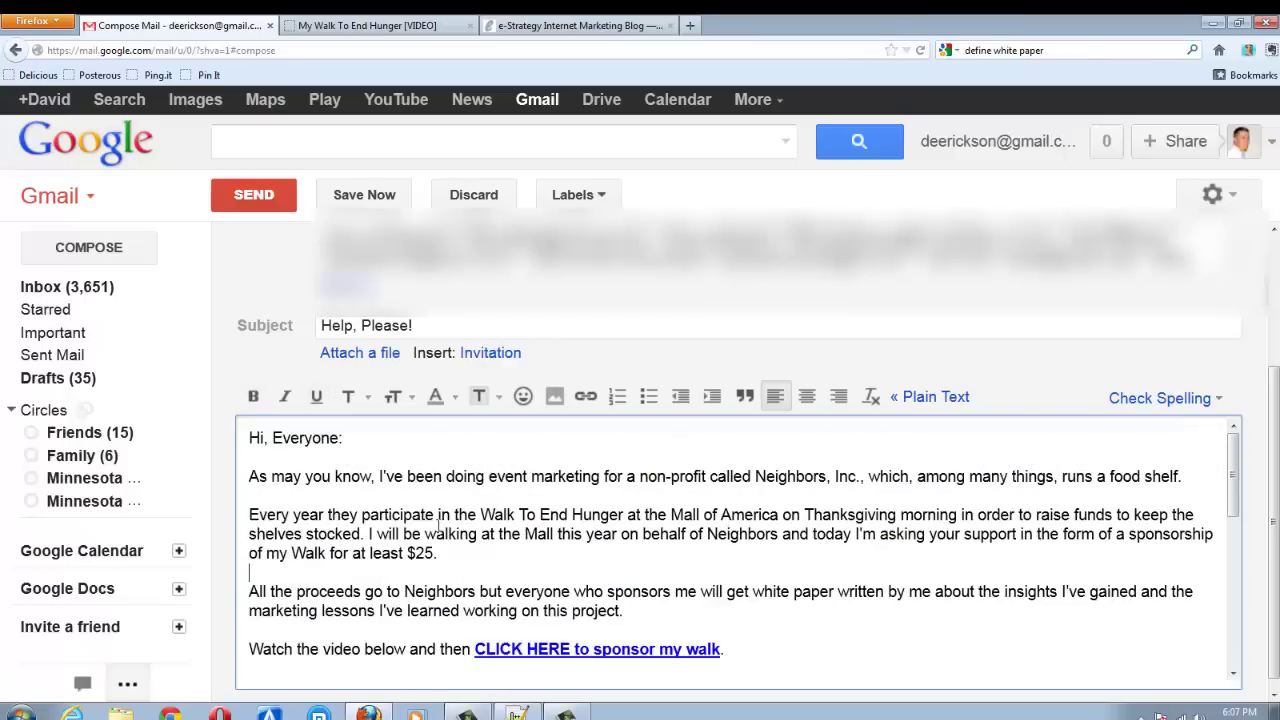
scroll(985, 535, down, 5)
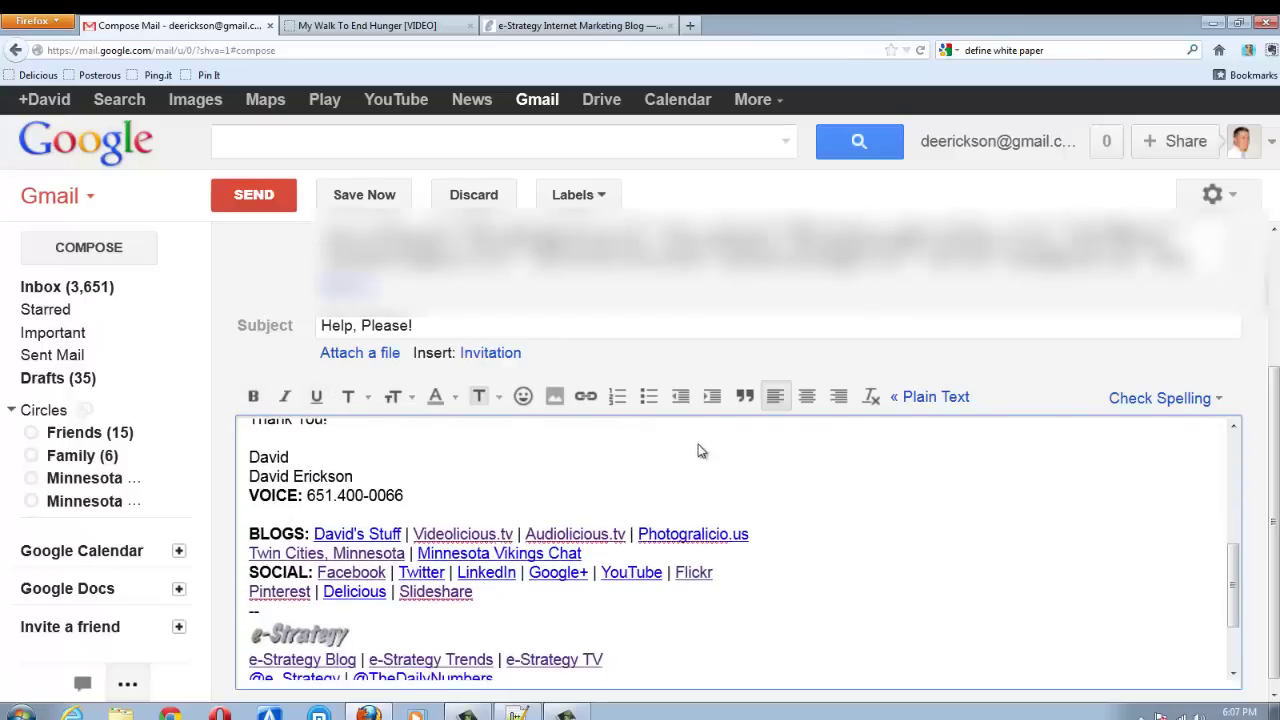
scroll(757, 540, up, 3)
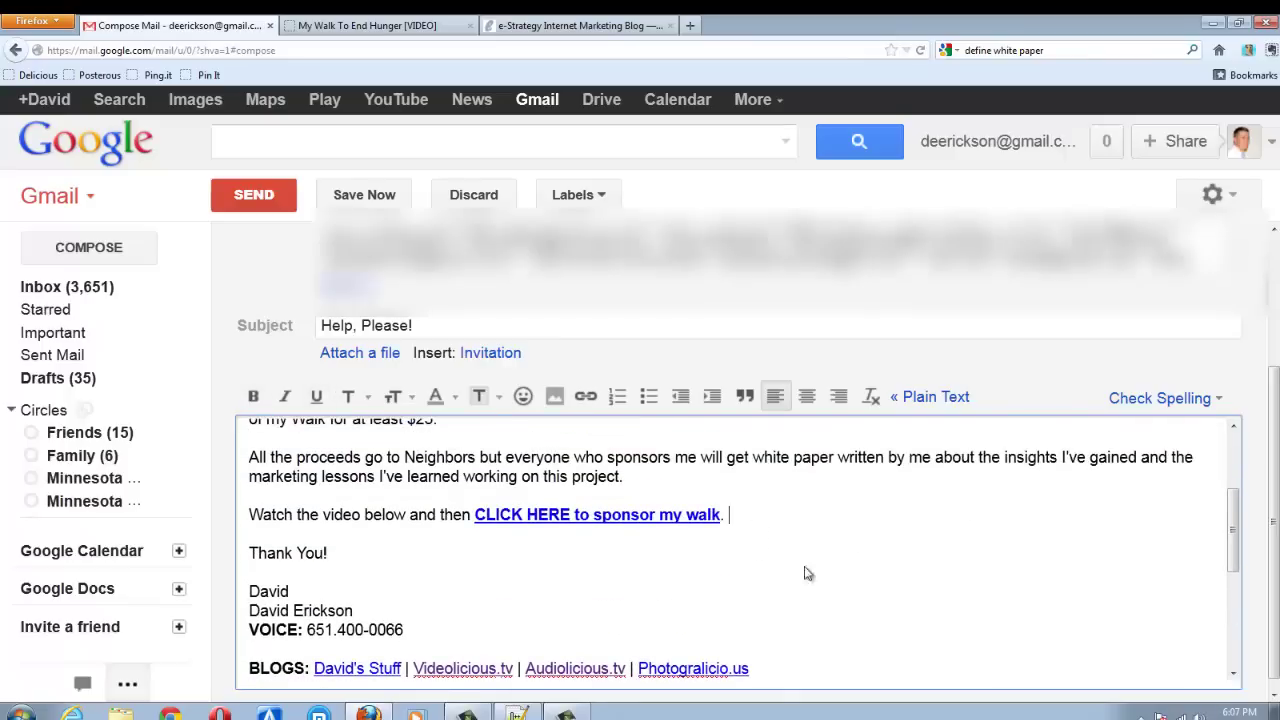
key(Return)
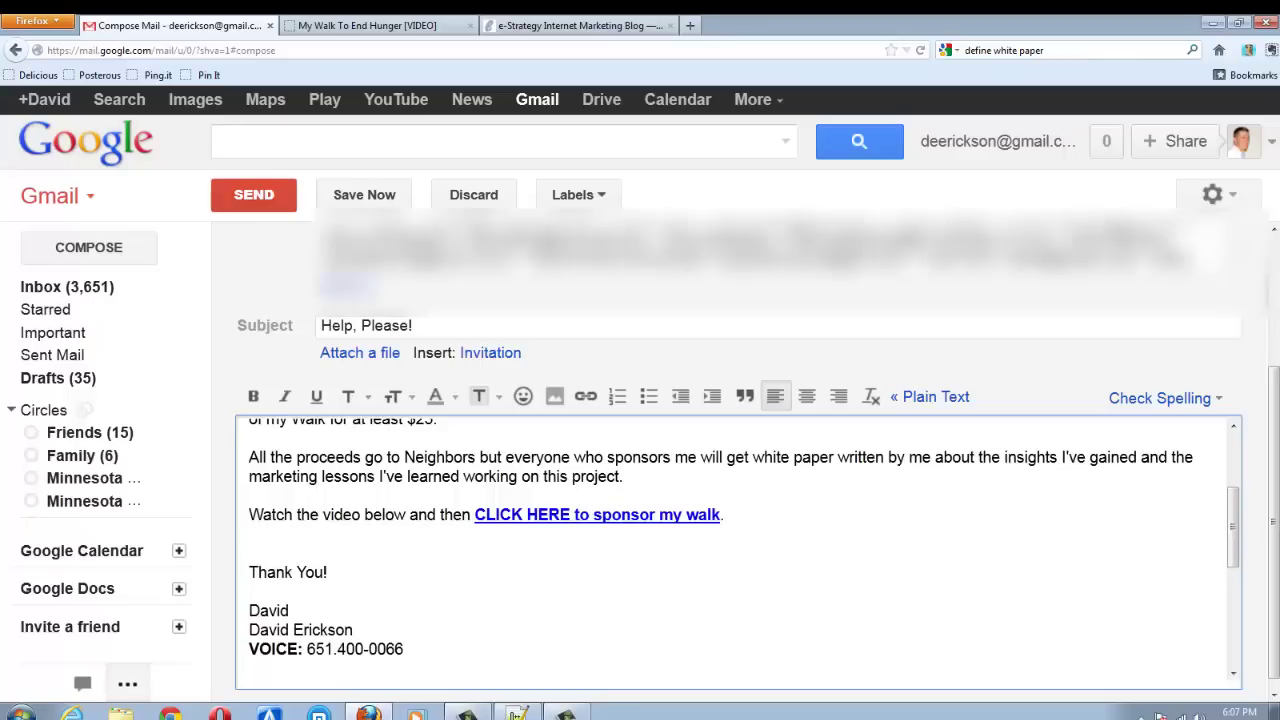
key(Return)
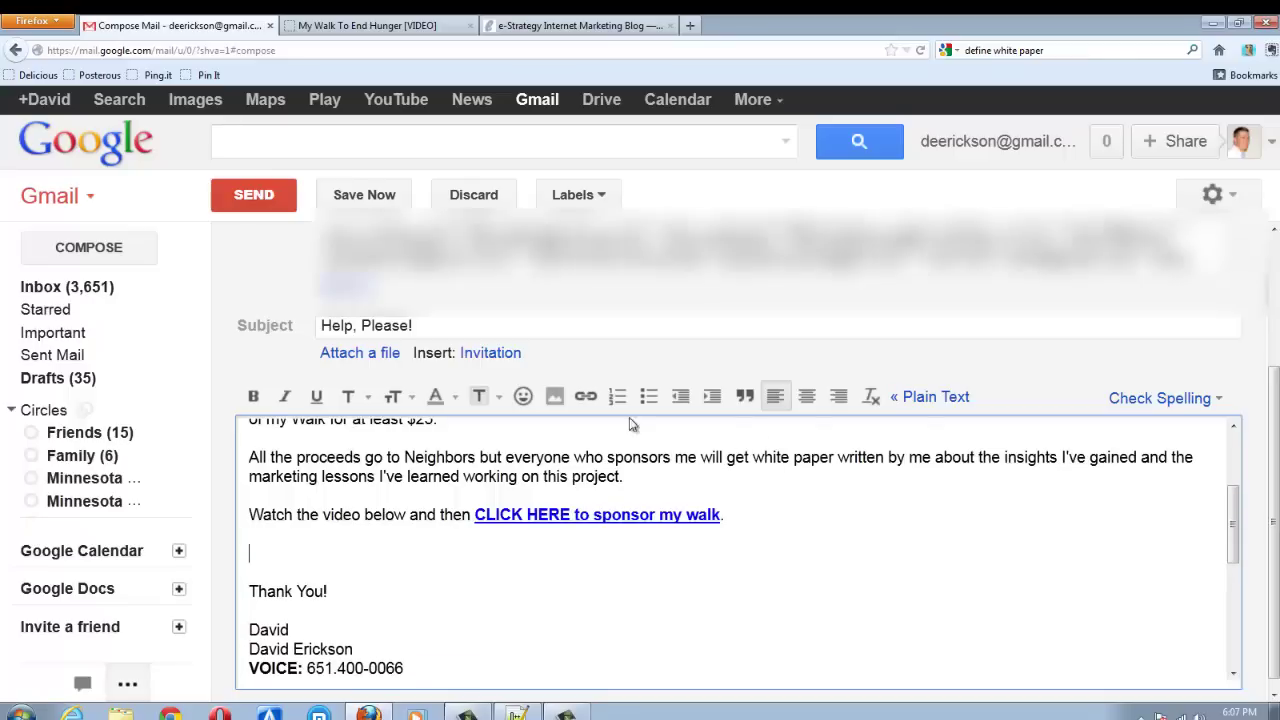
Insert the 799x485 Walk To End Hunger video screenshot from the Walk To End Hunger documents folder into the email body below the sponsor sentence.
click(556, 397)
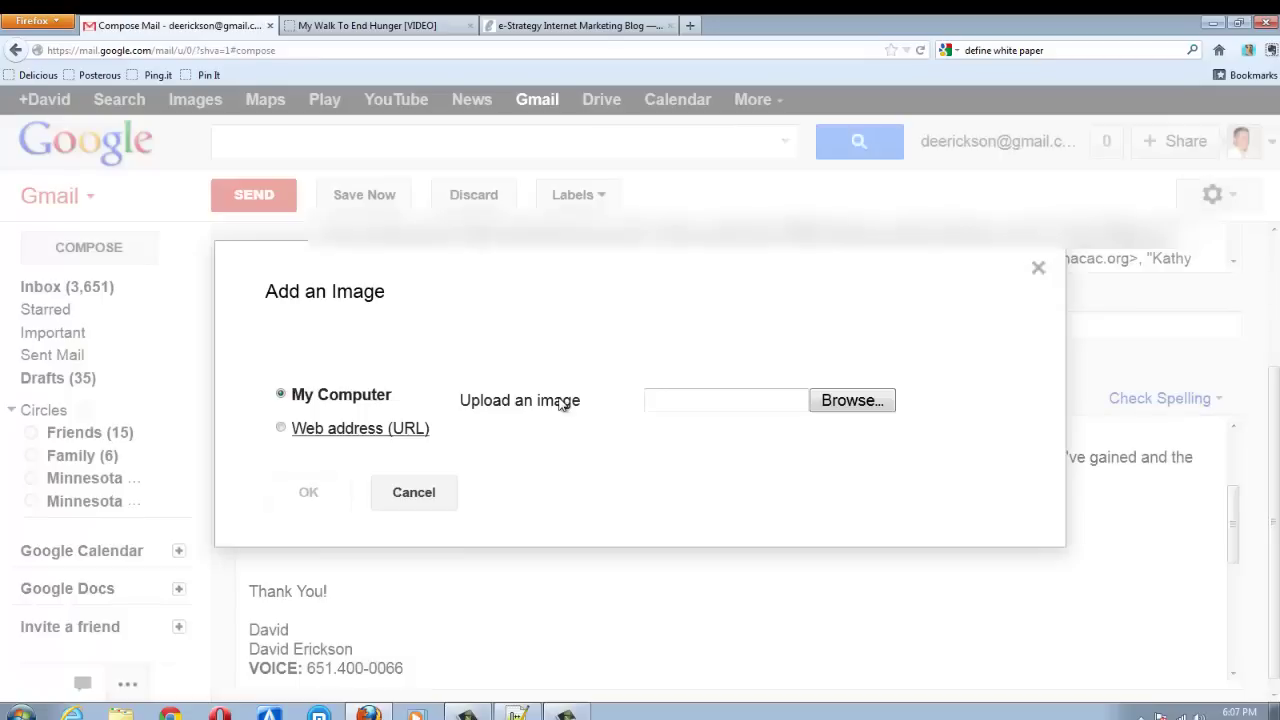
click(852, 401)
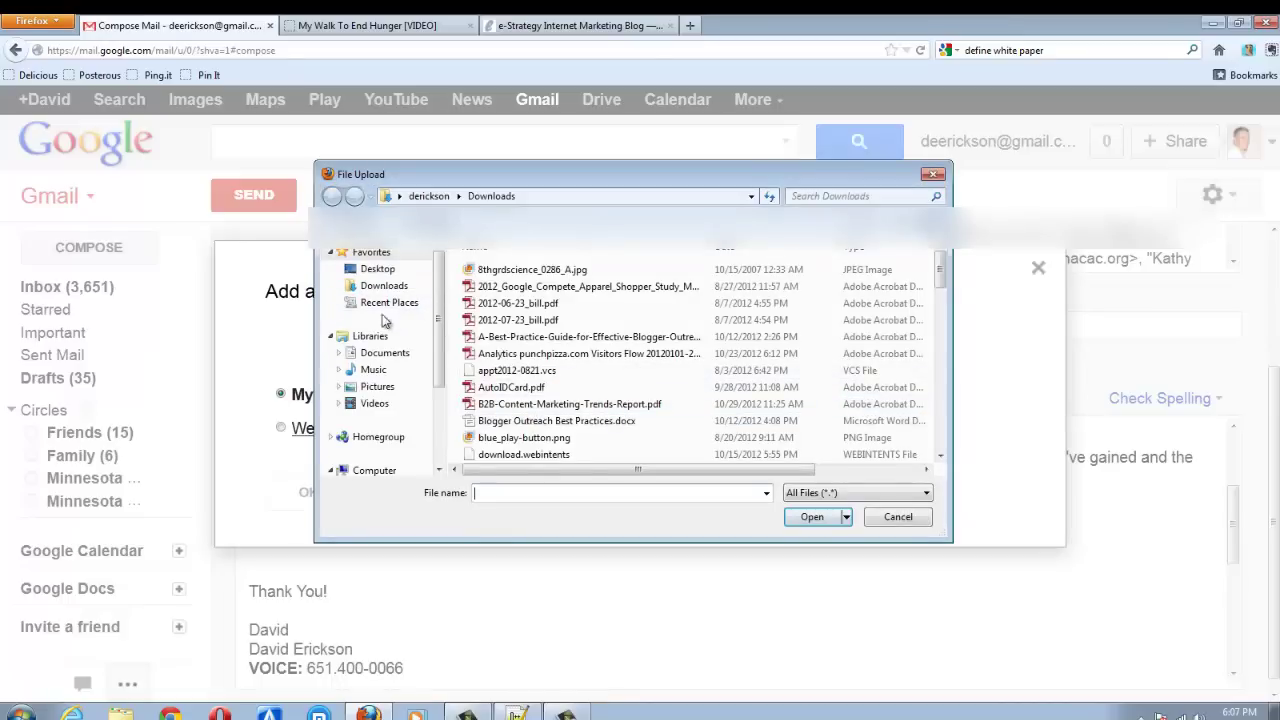
click(338, 354)
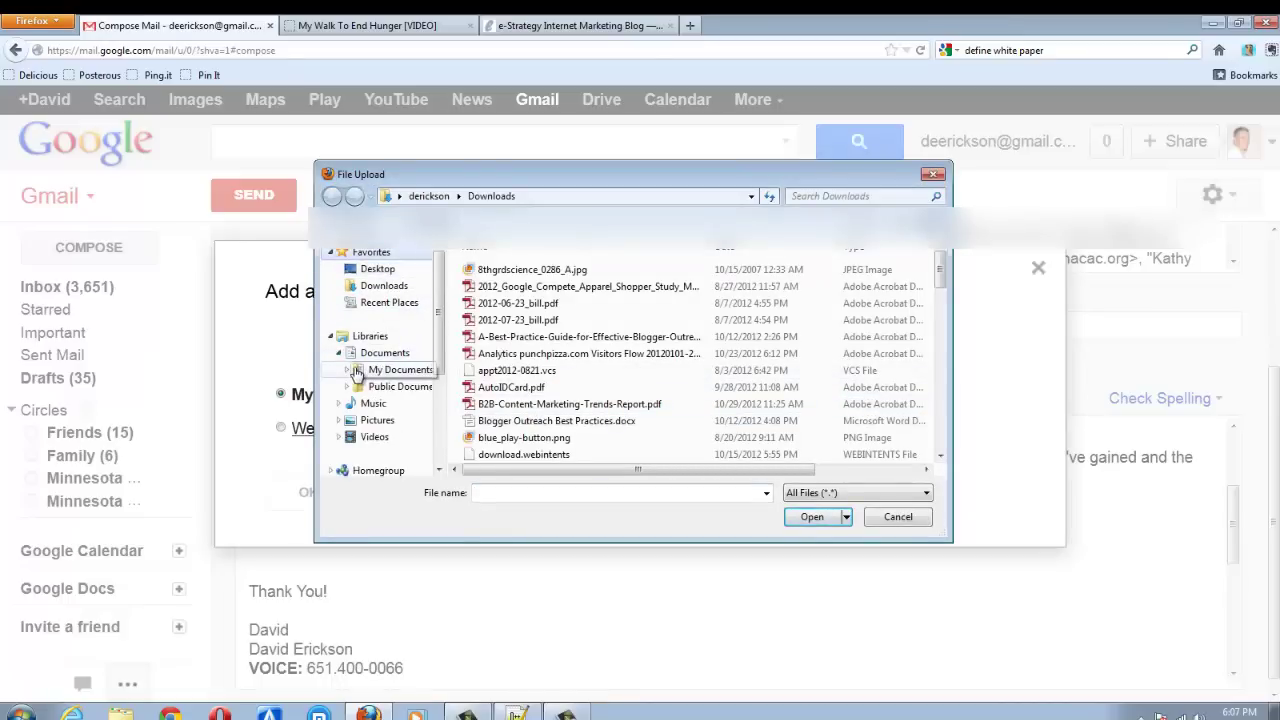
click(346, 369)
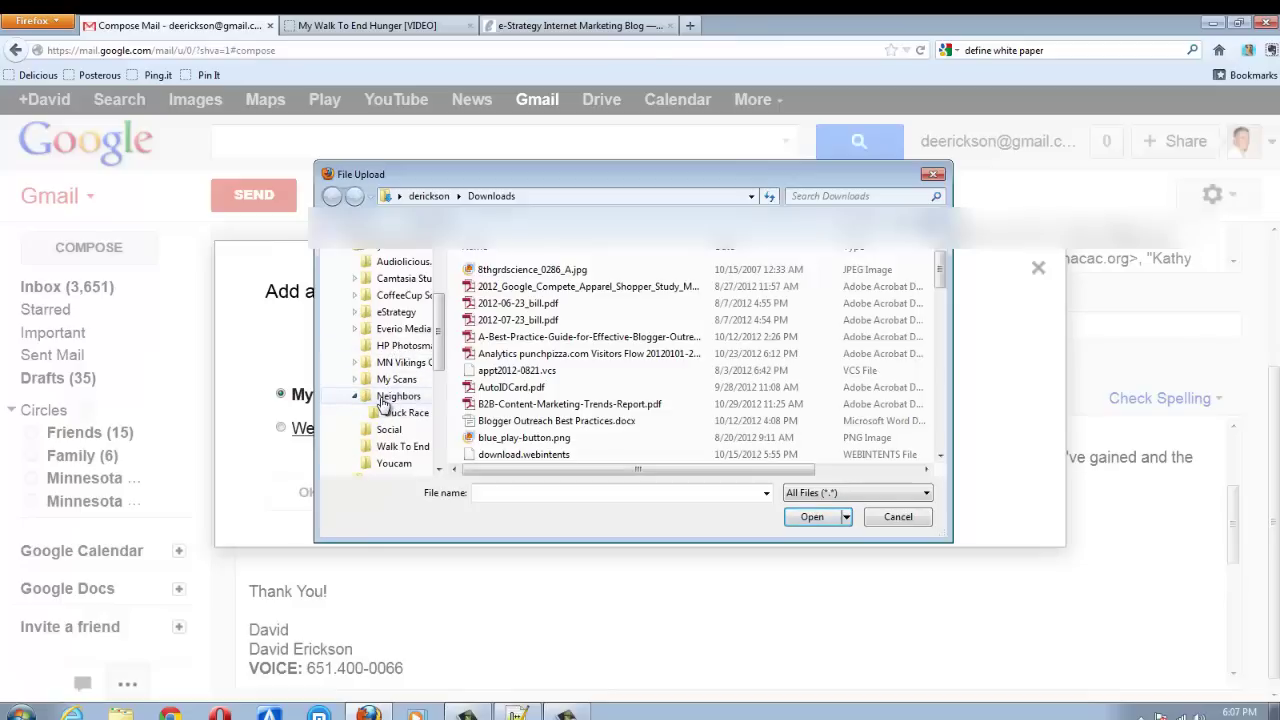
click(400, 429)
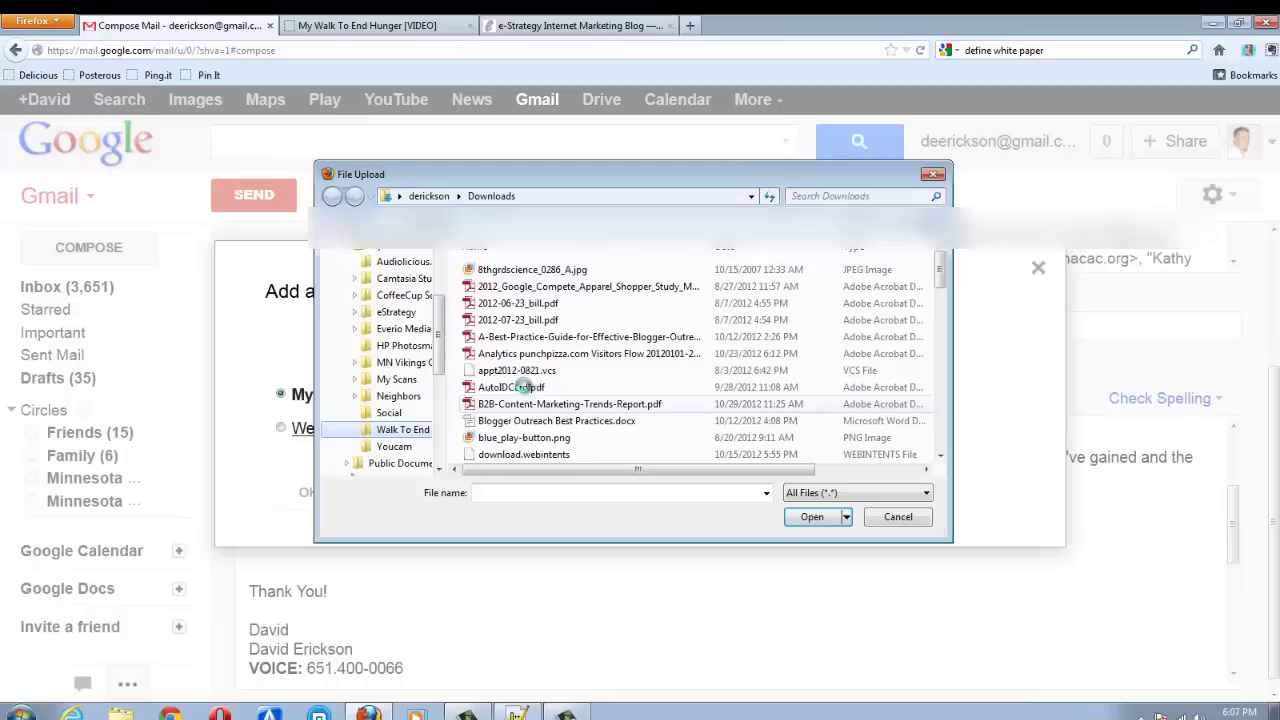
click(526, 293)
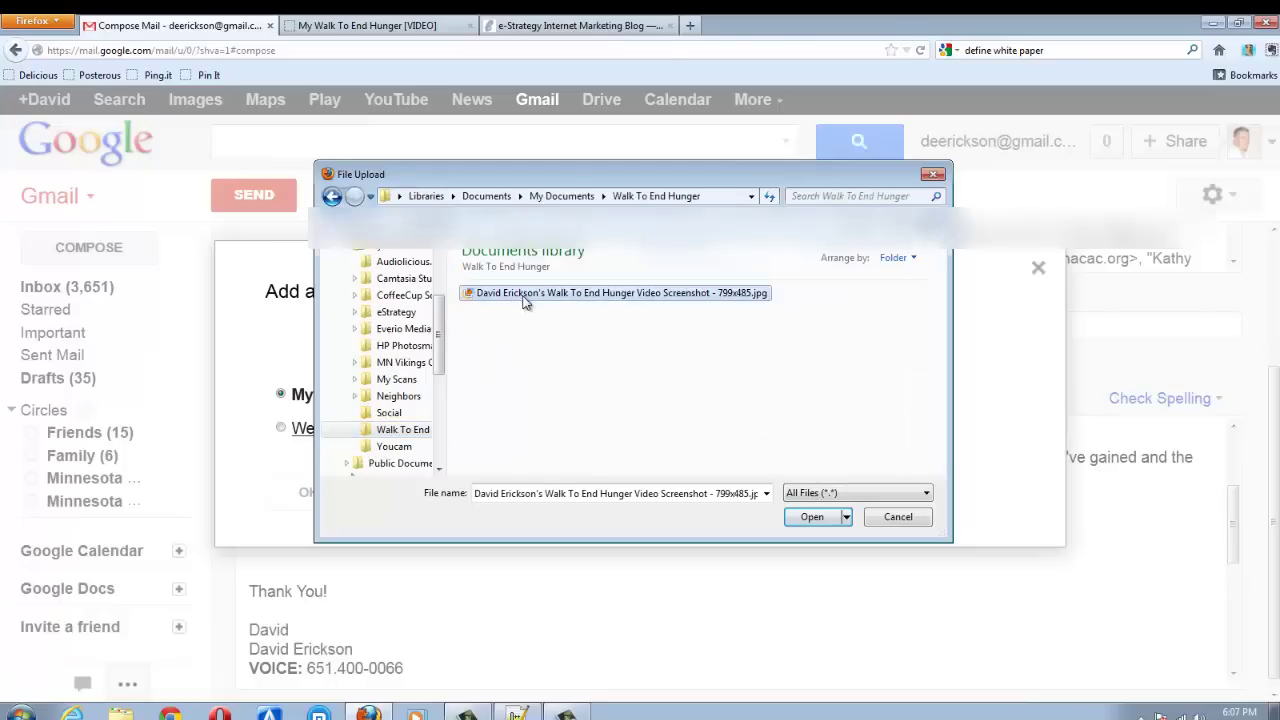
click(810, 516)
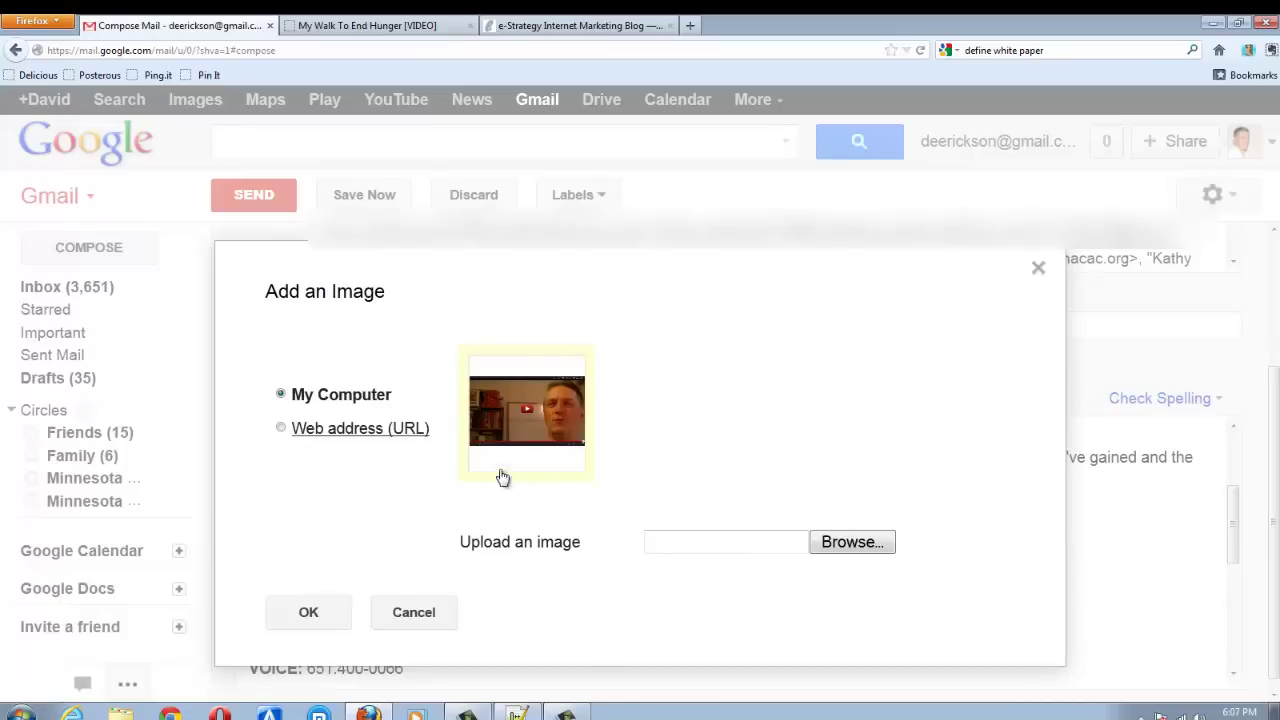
click(308, 614)
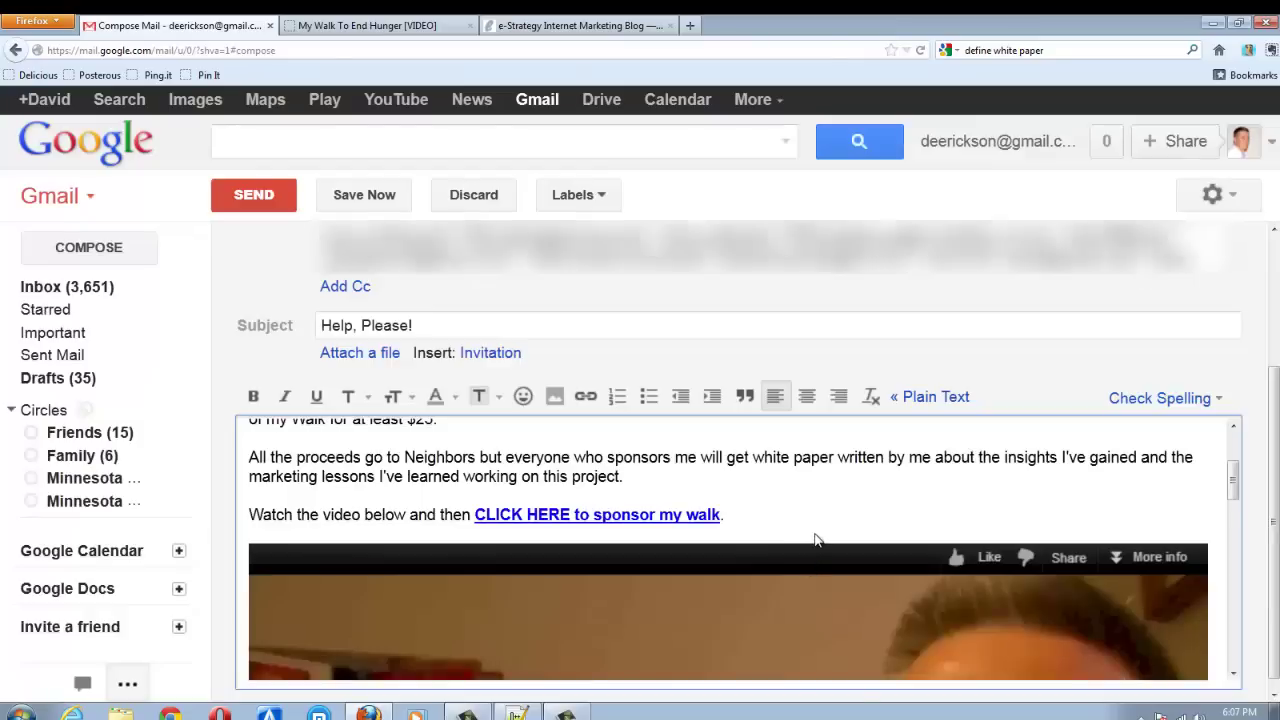
Resize the inserted video screenshot to the Large preset and check how it sits between the sponsor sentence and "Thank You!".
scroll(880, 505, down, 2)
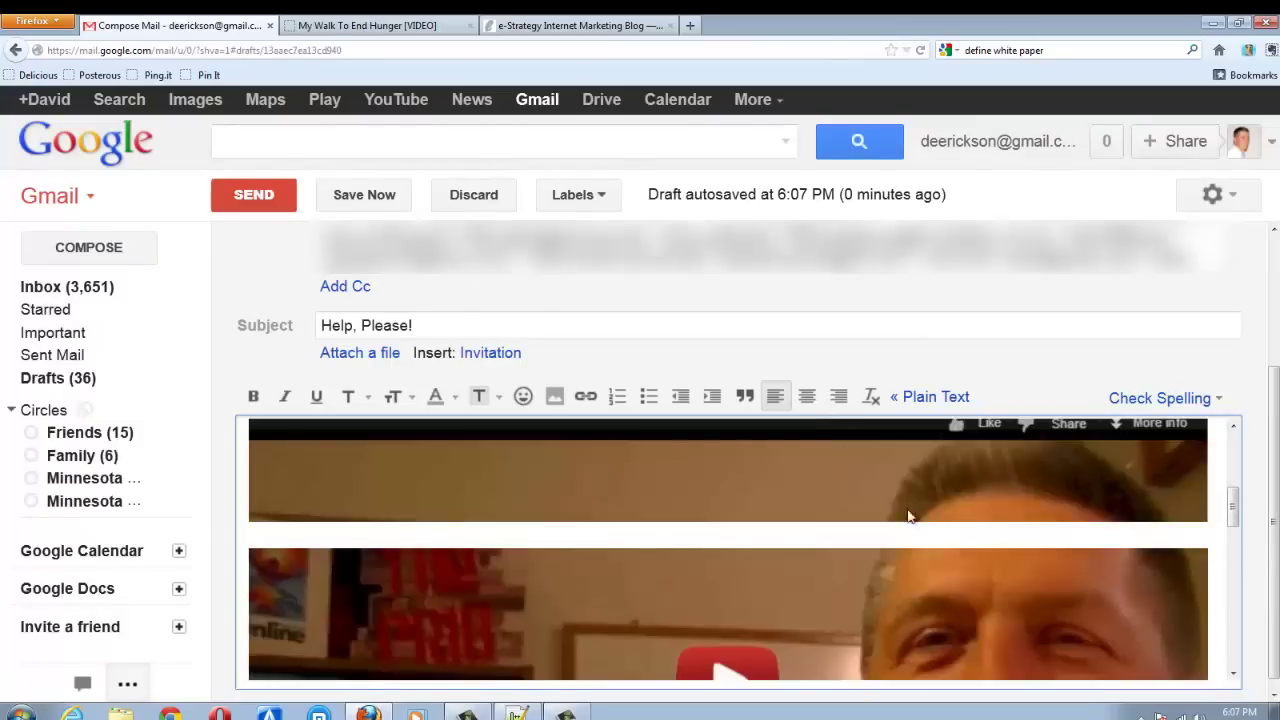
click(642, 500)
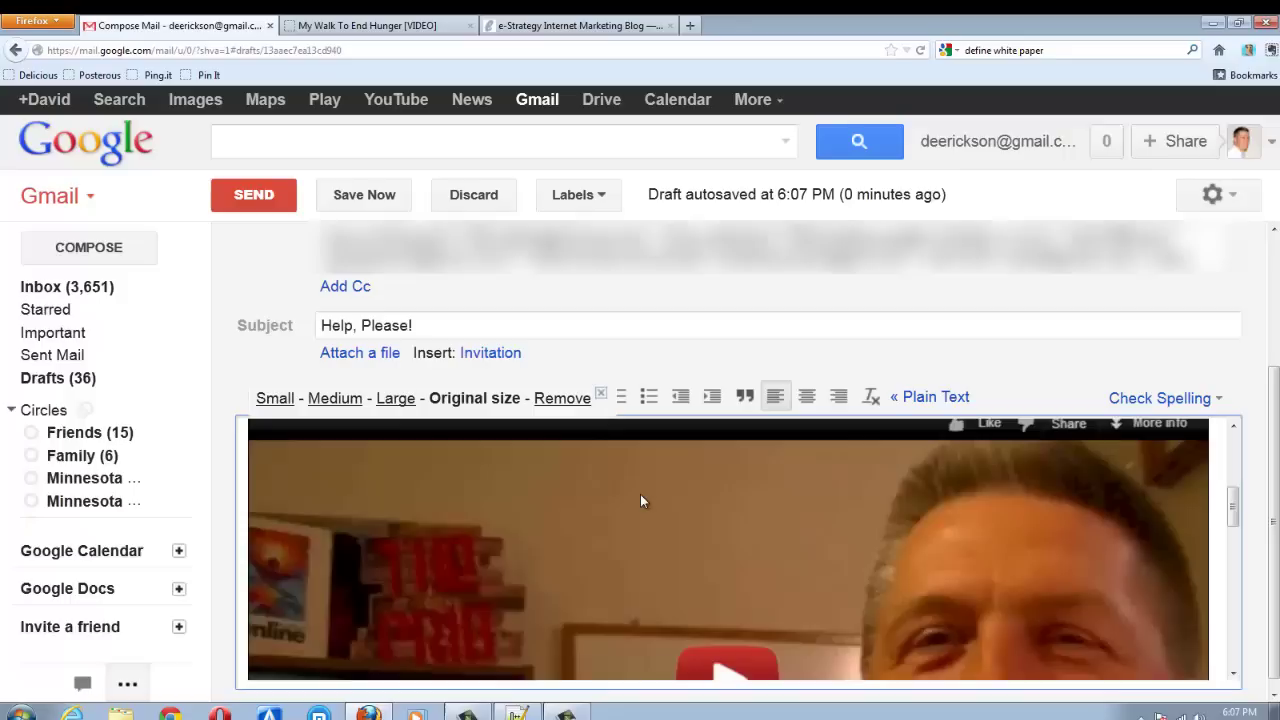
click(364, 398)
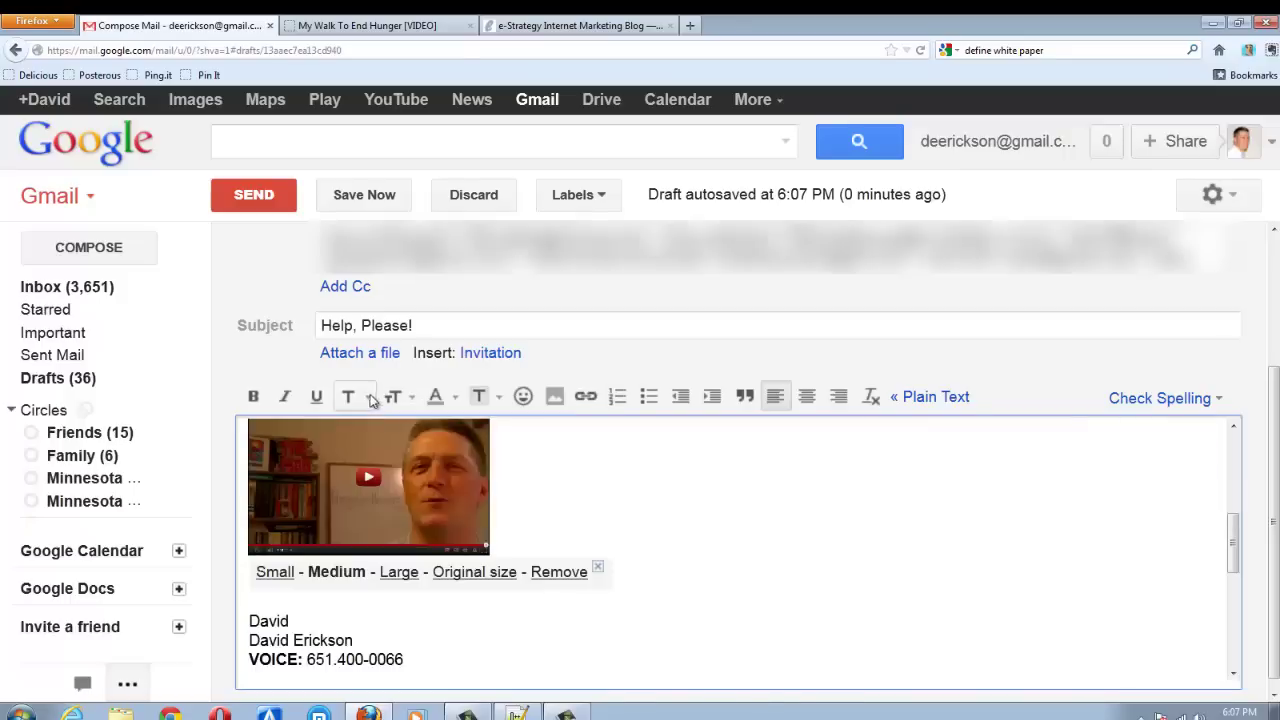
click(405, 580)
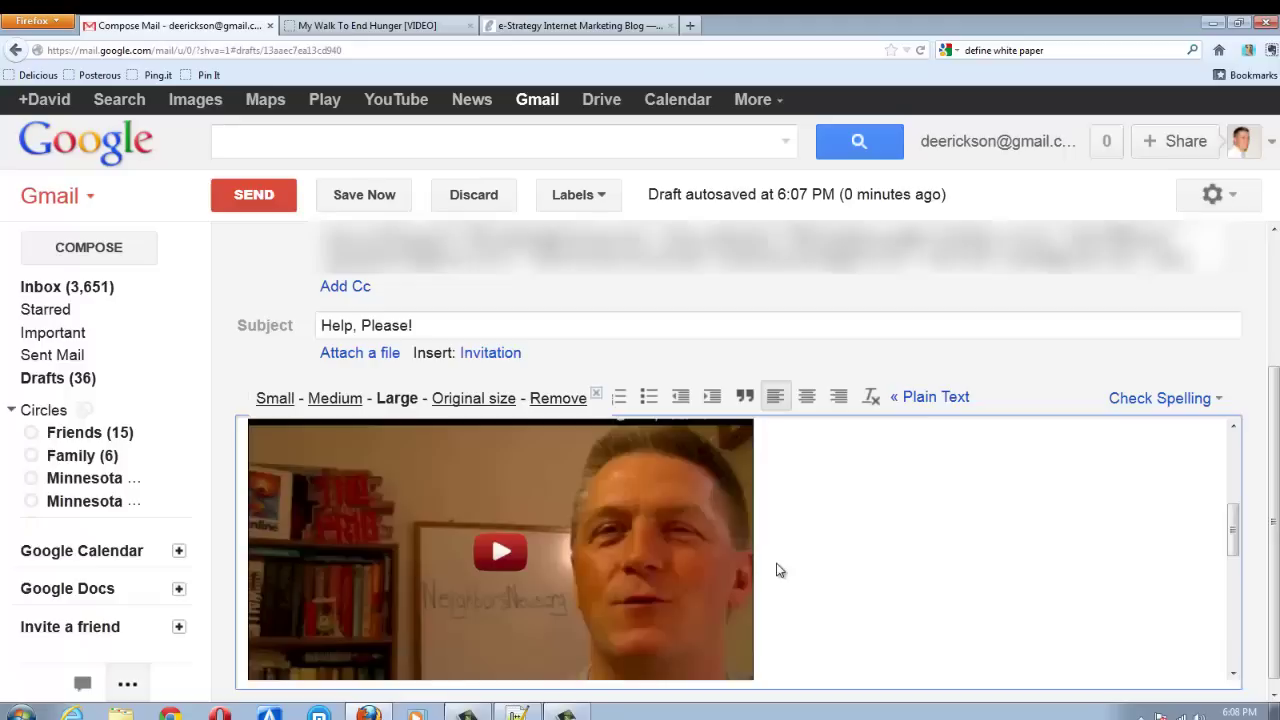
scroll(729, 528, down, 2)
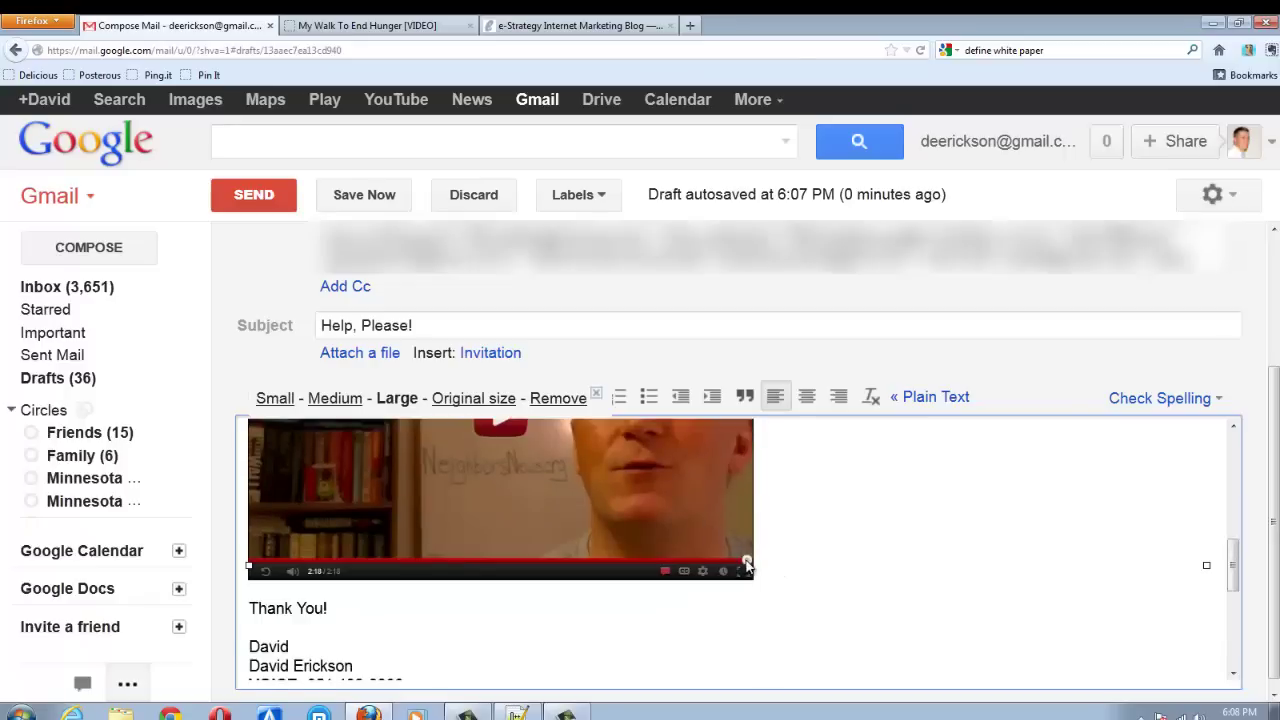
scroll(745, 568, up, 1)
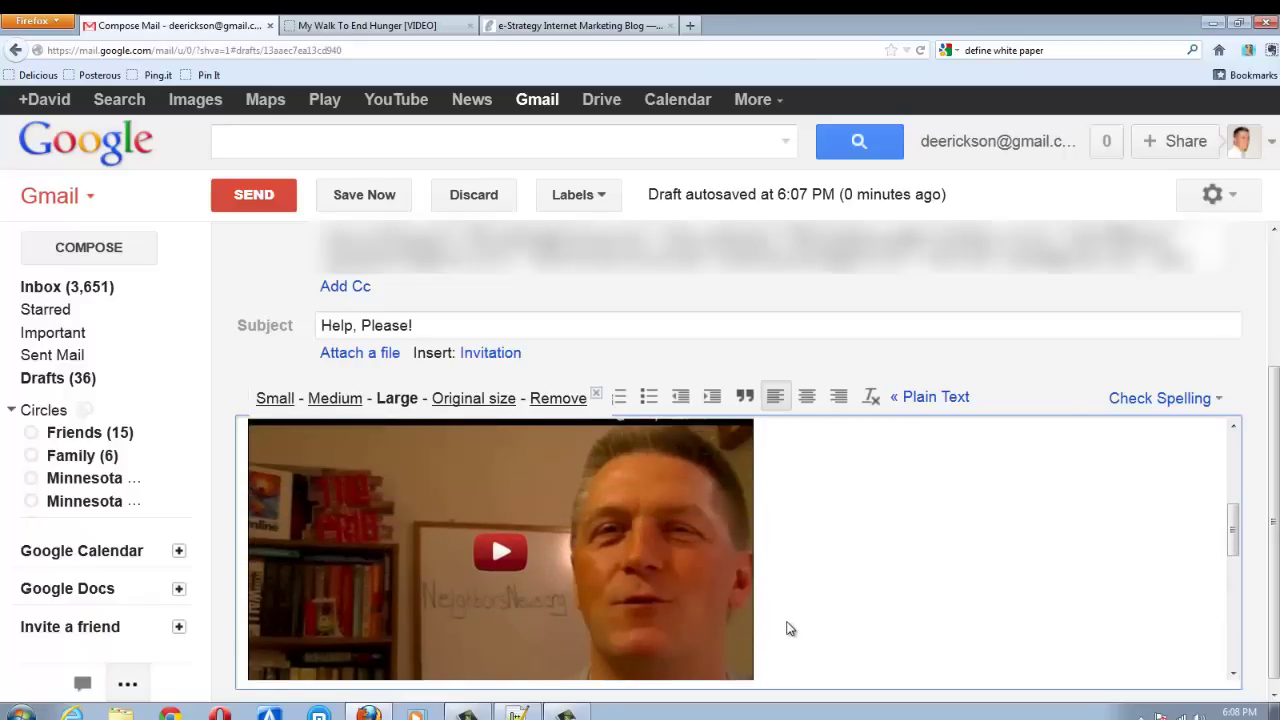
scroll(790, 628, up, 3)
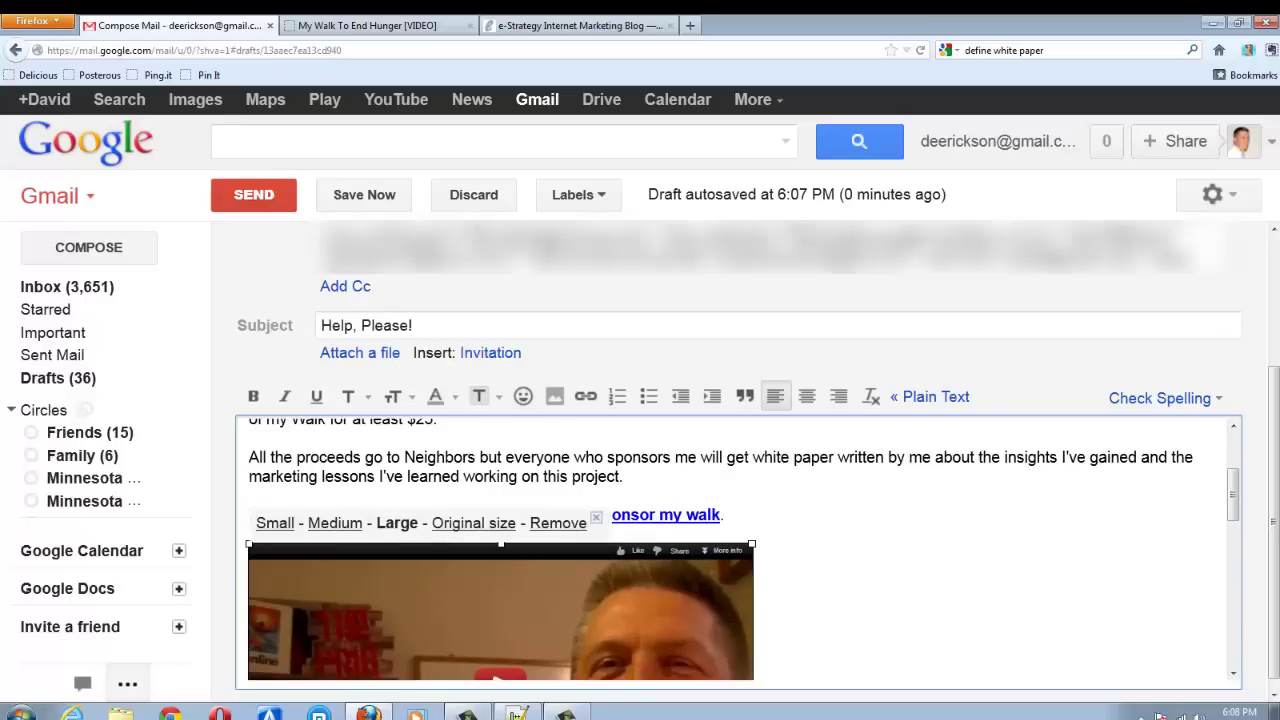
scroll(712, 620, down, 3)
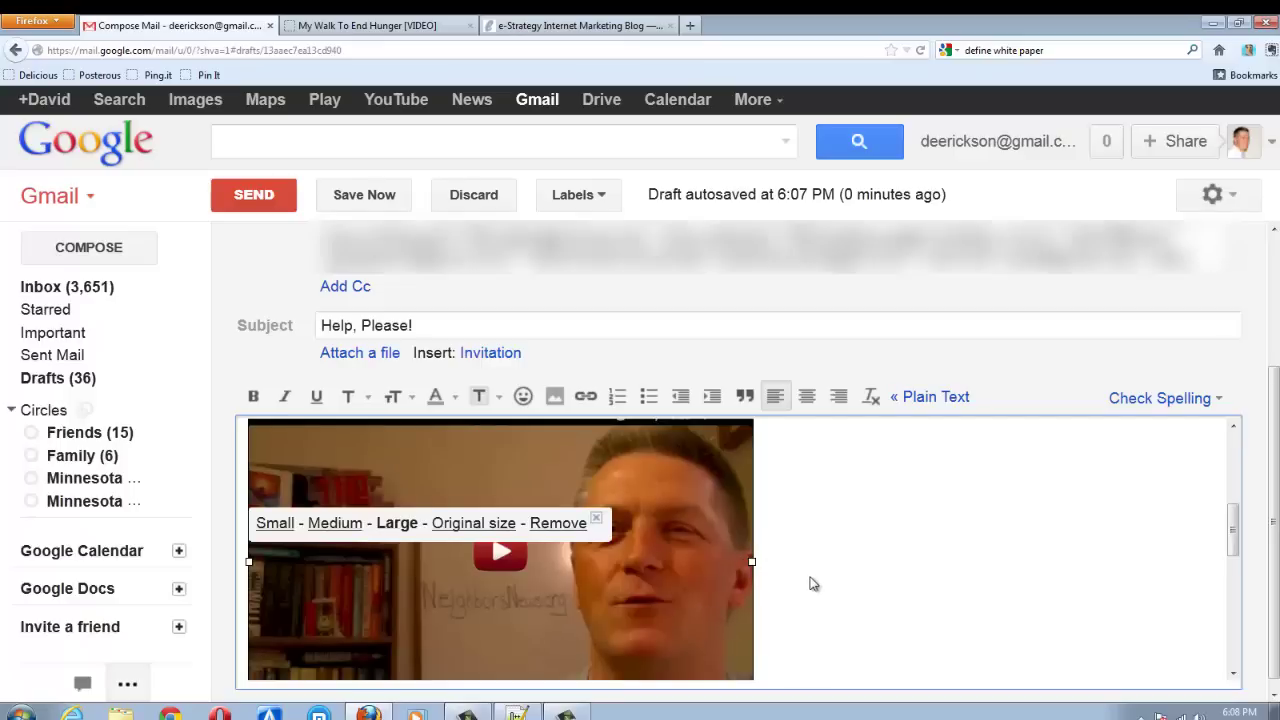
scroll(811, 585, down, 2)
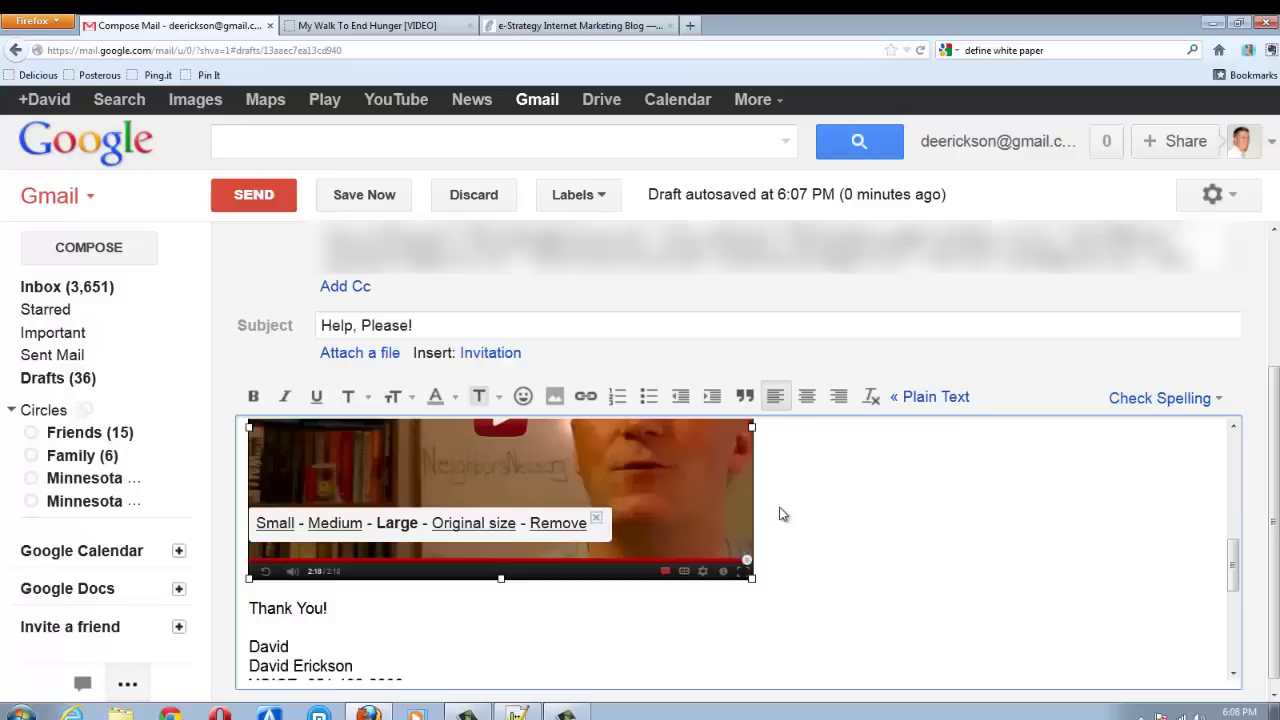
scroll(836, 558, up, 2)
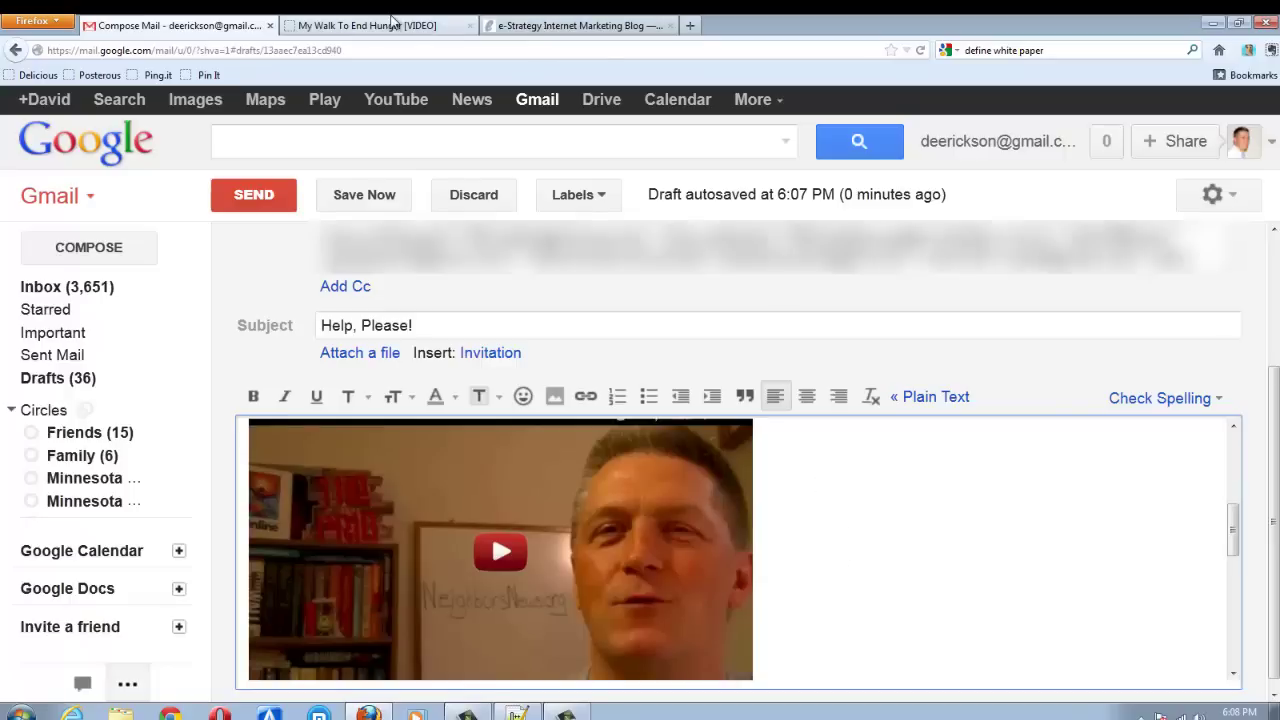
Copy the web address of the open blog post "My Walk To End Hunger [VIDEO]".
click(355, 33)
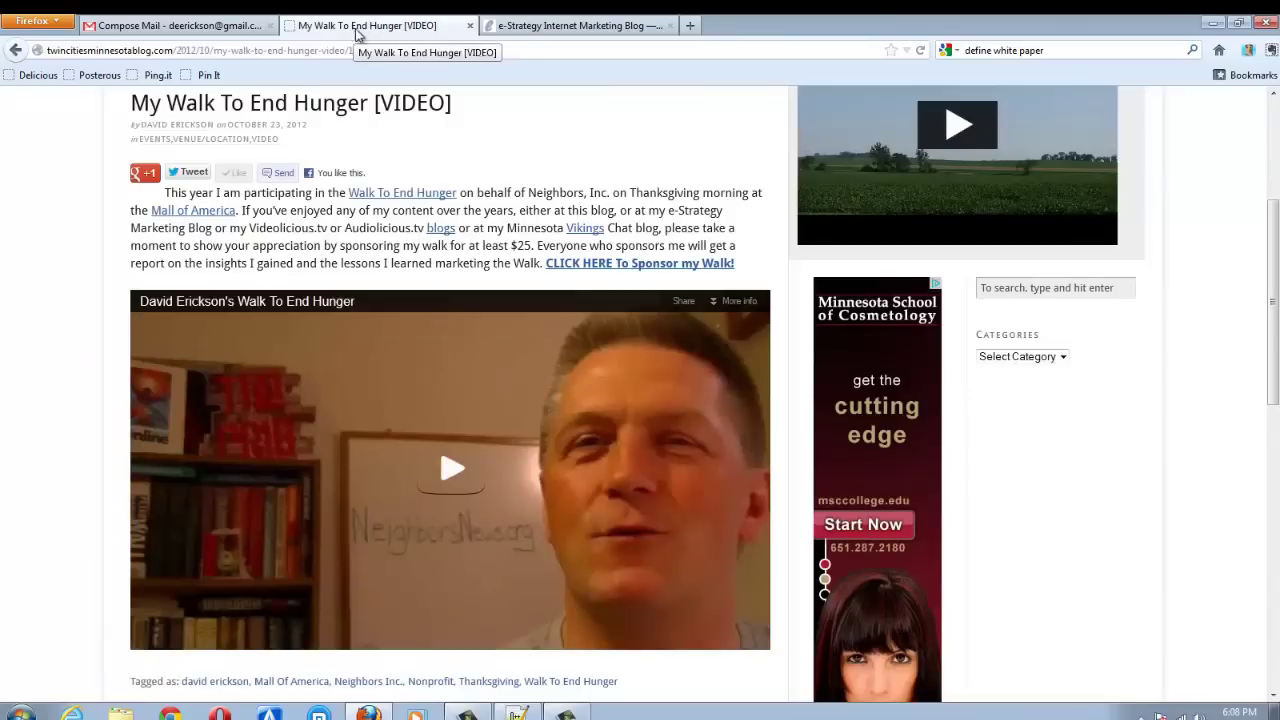
click(365, 50)
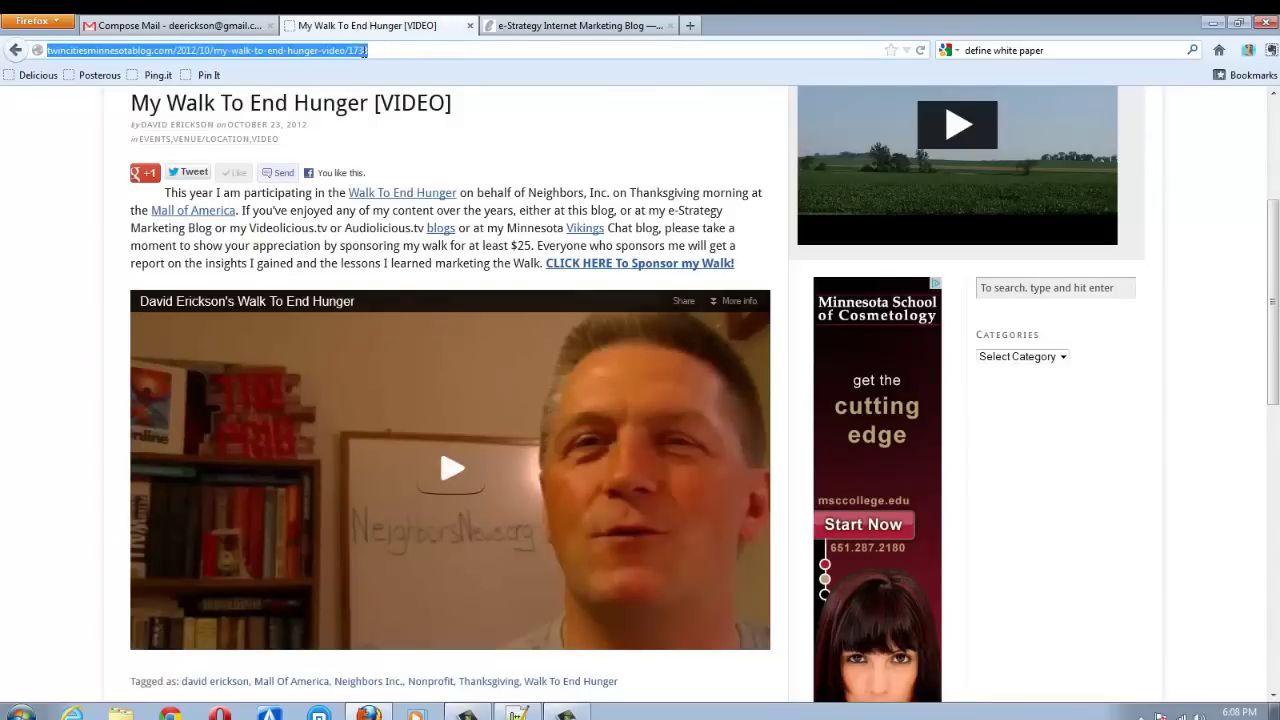
right_click(366, 50)
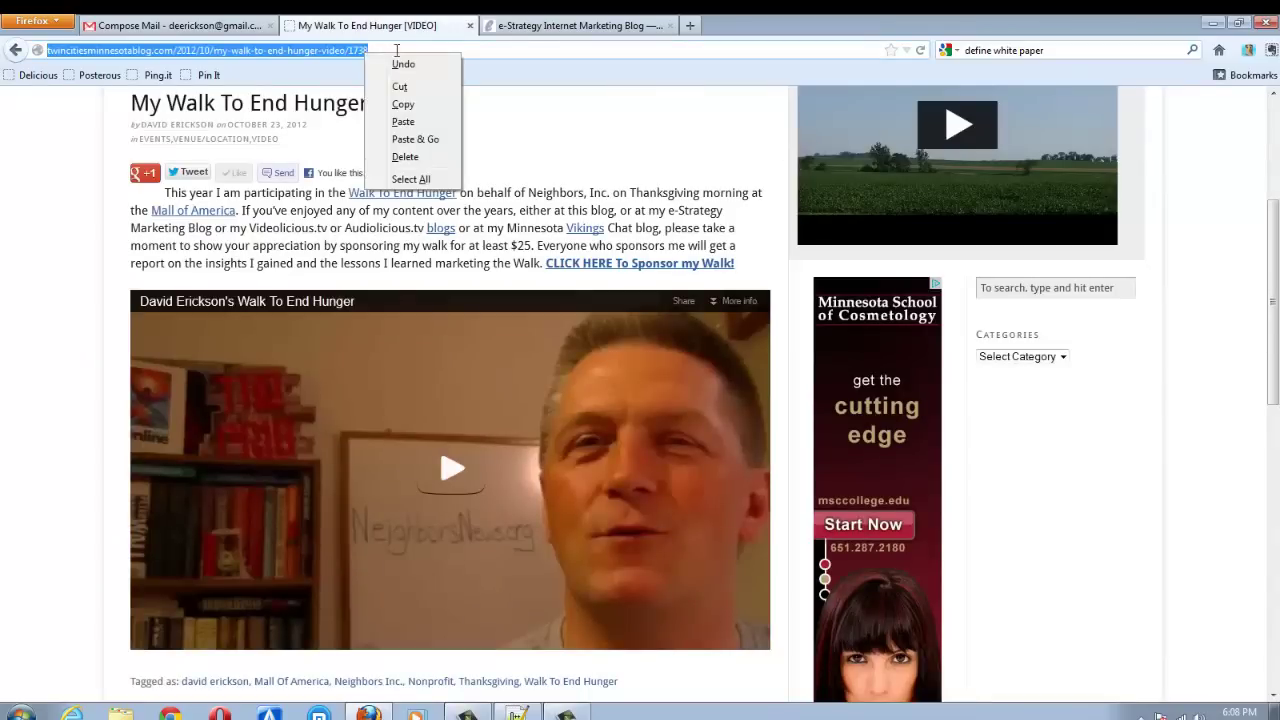
click(420, 105)
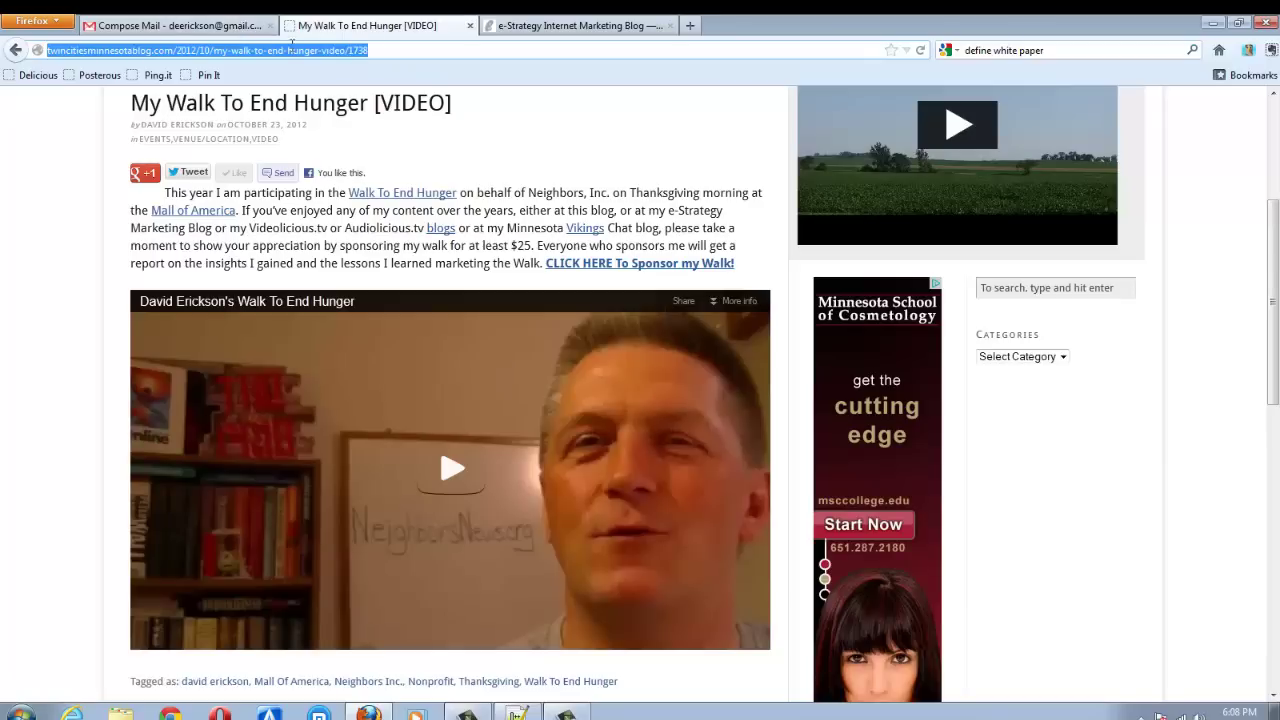
Return to the email draft and try to link the video screenshot to the copied blog post address.
click(185, 30)
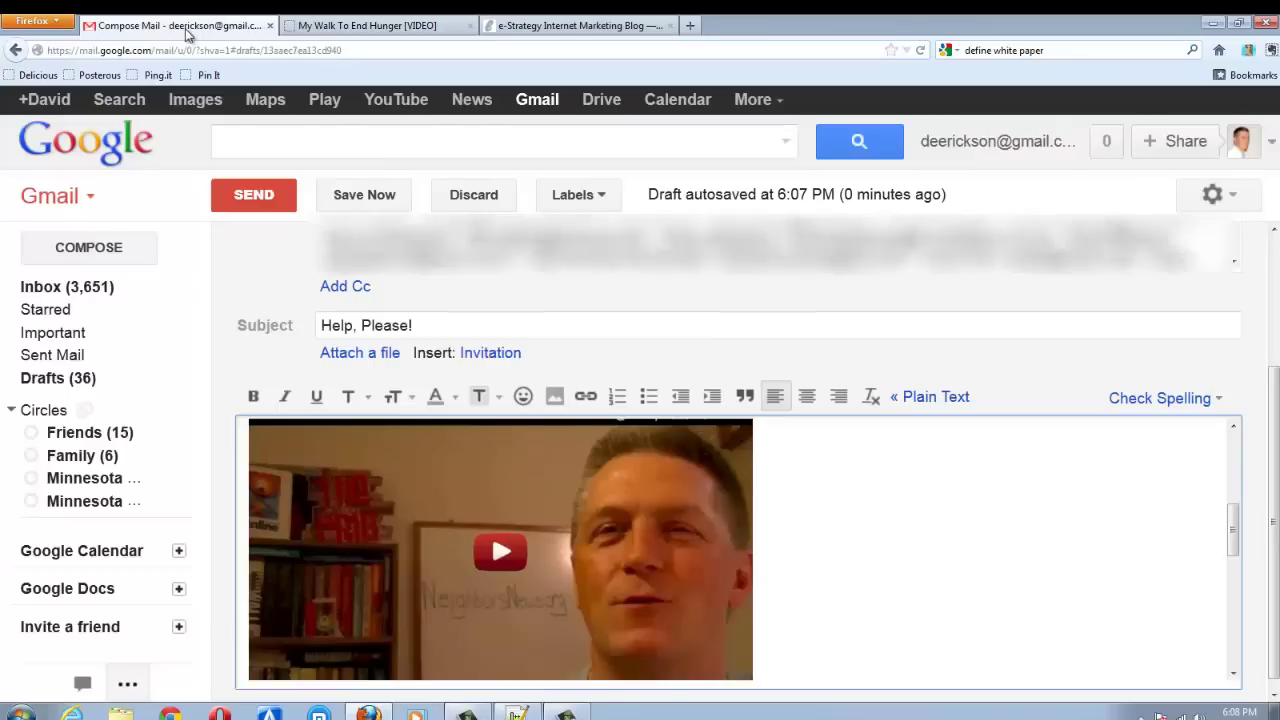
click(625, 490)
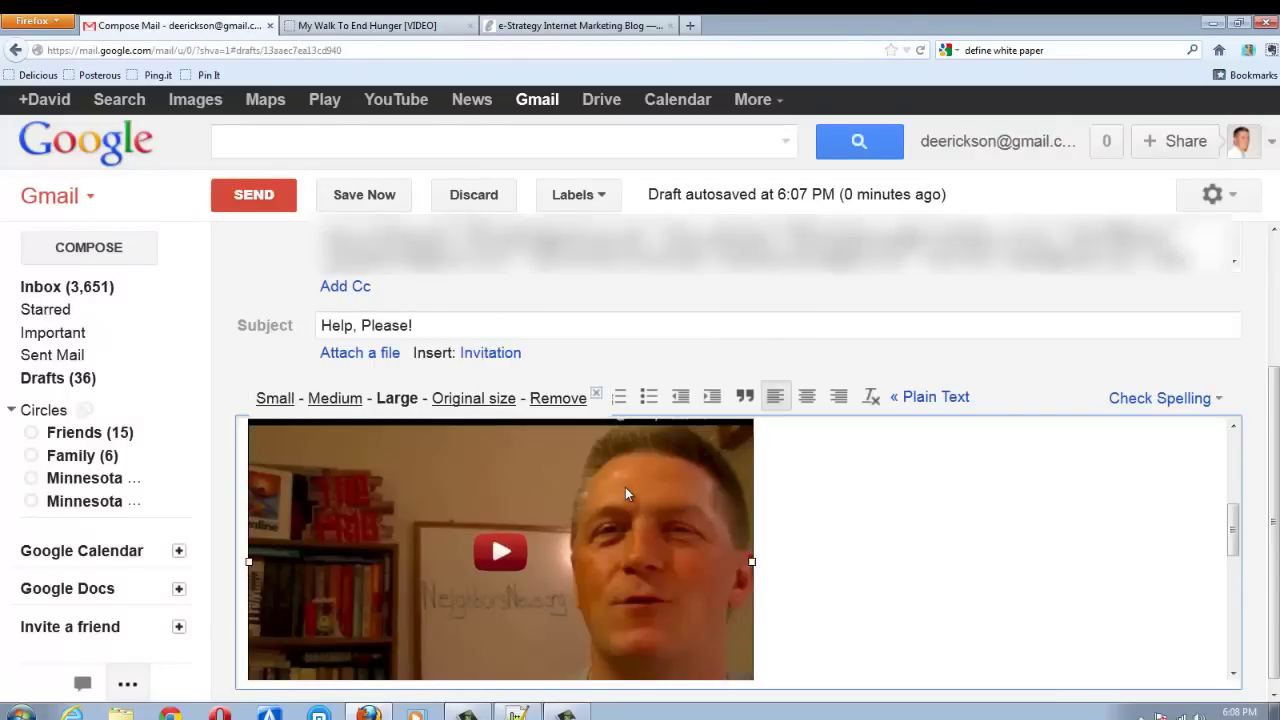
click(840, 527)
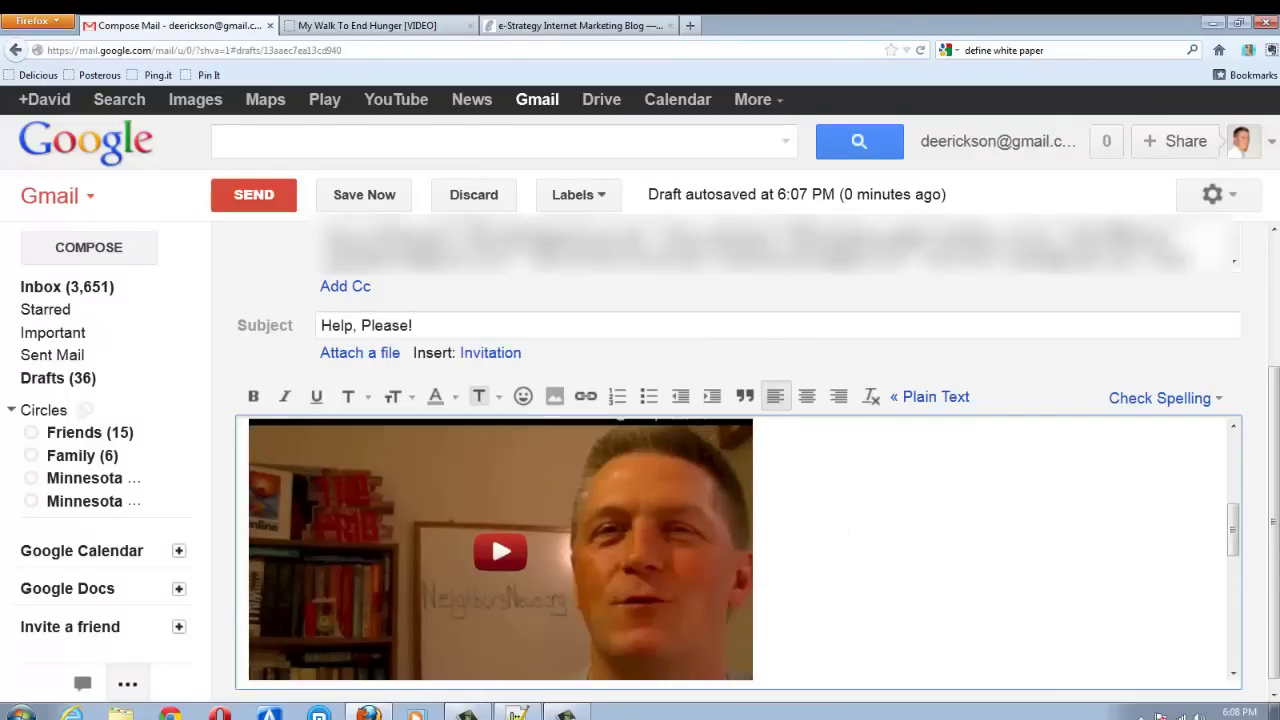
key(shift+Left)
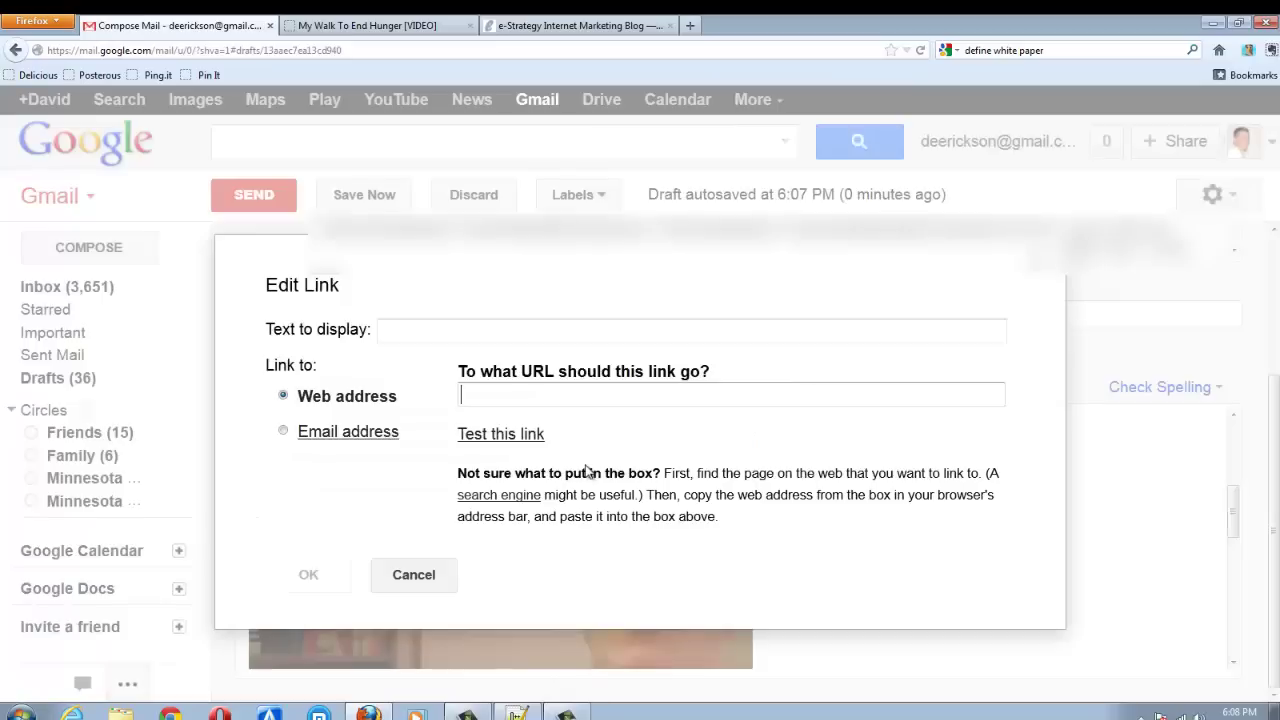
click(586, 386)
key(ctrl+v)
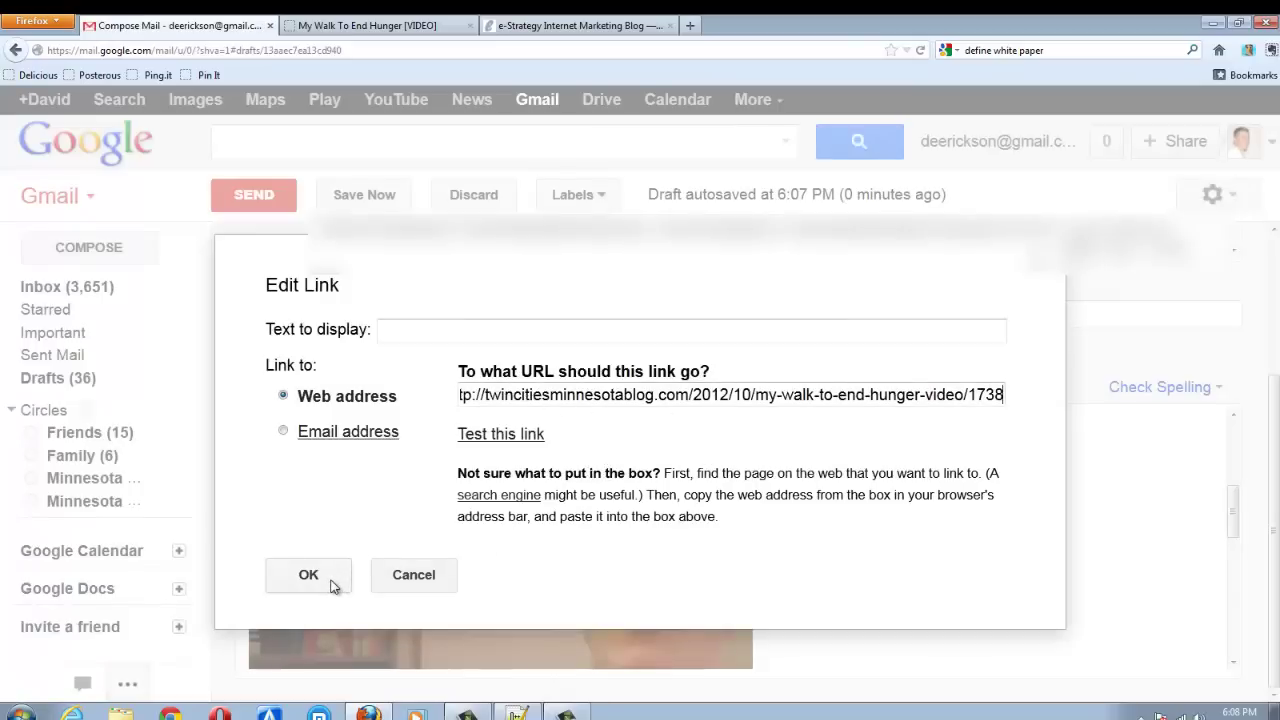
key(Return)
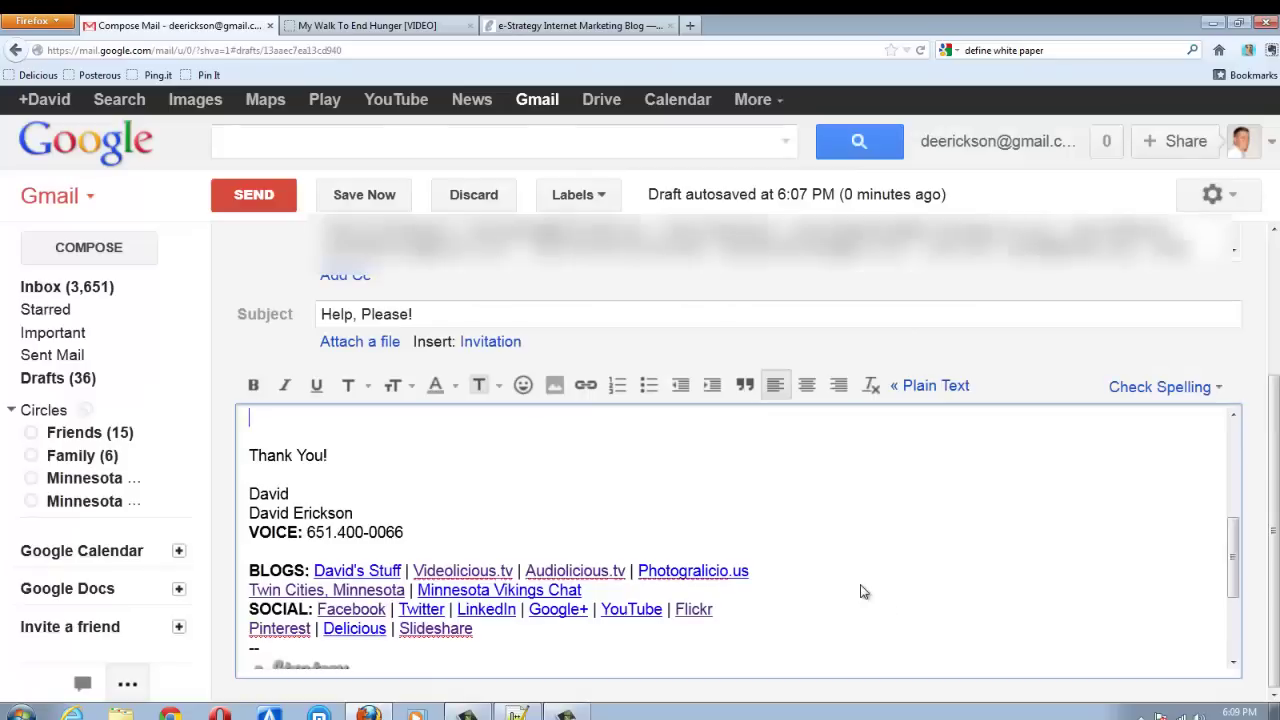
scroll(858, 585, up, 5)
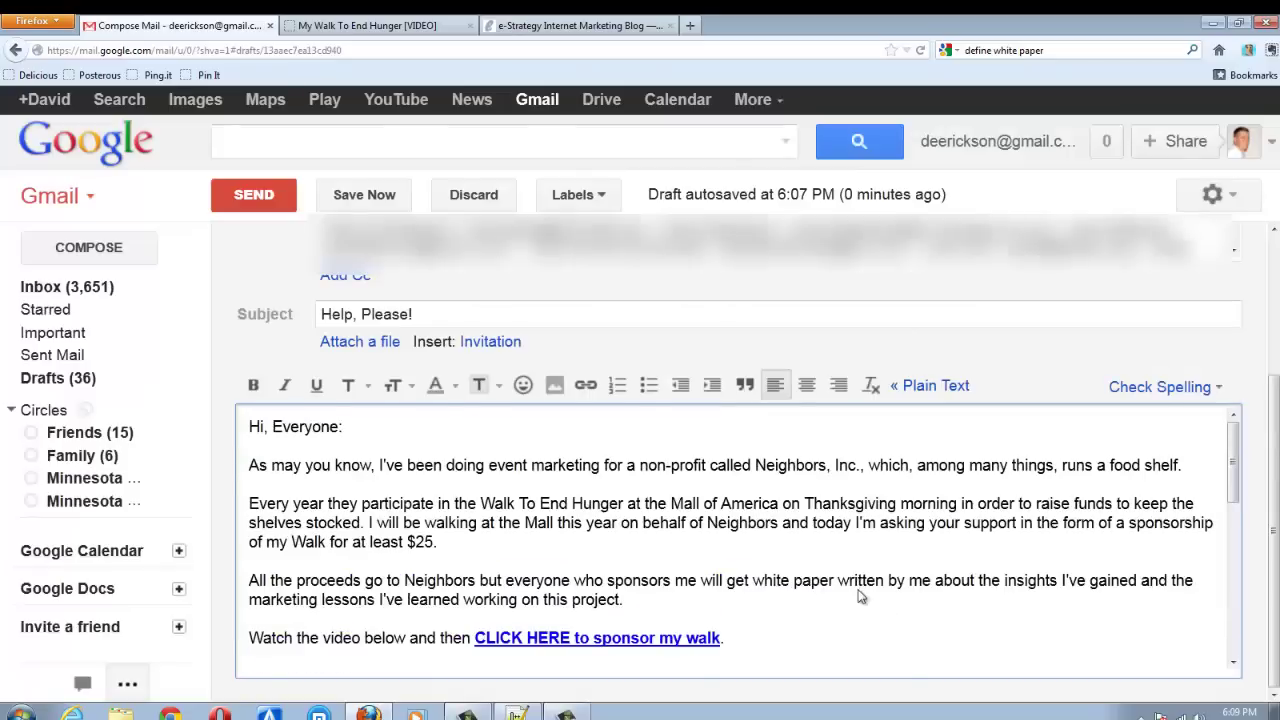
scroll(858, 596, down, 5)
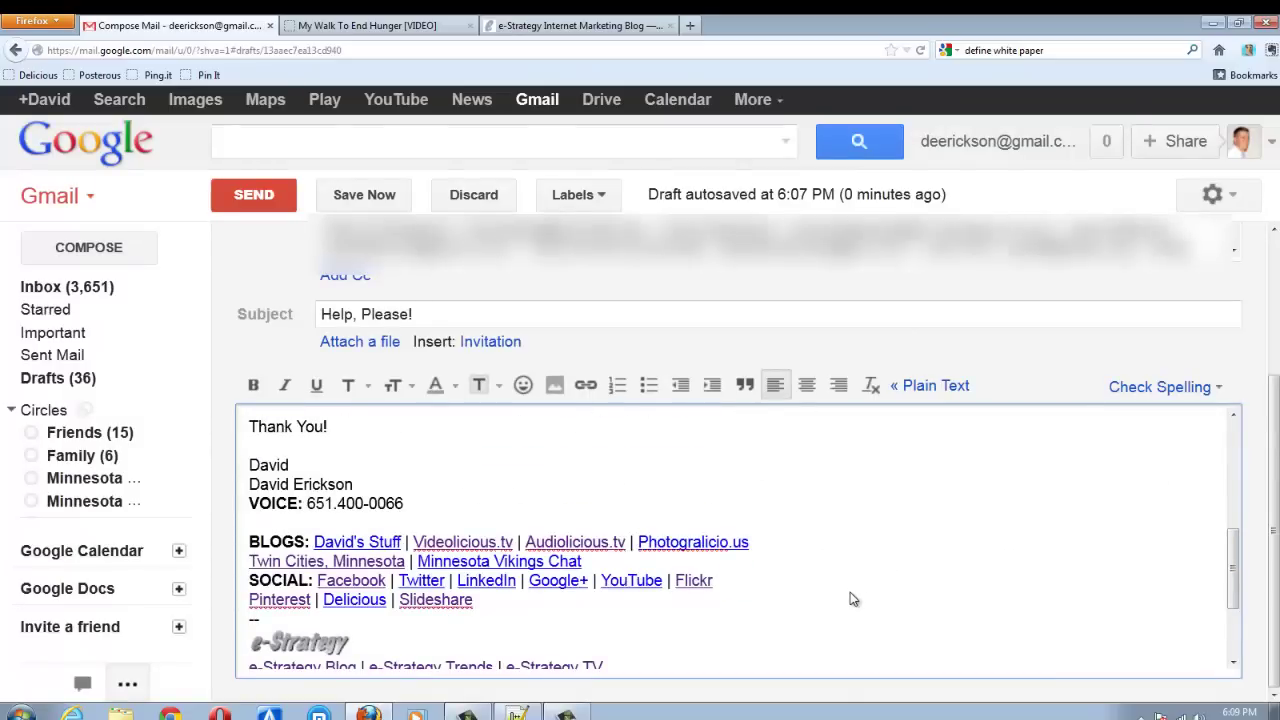
scroll(858, 594, up, 3)
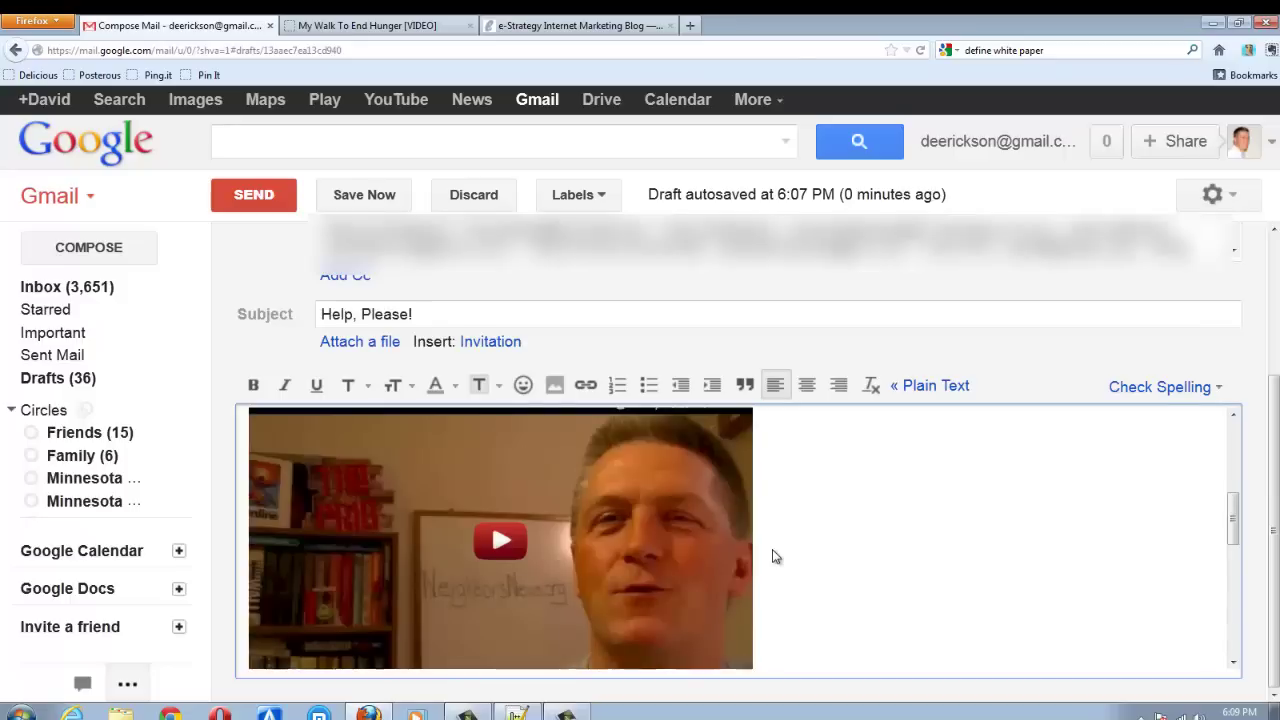
key(ctrl+a)
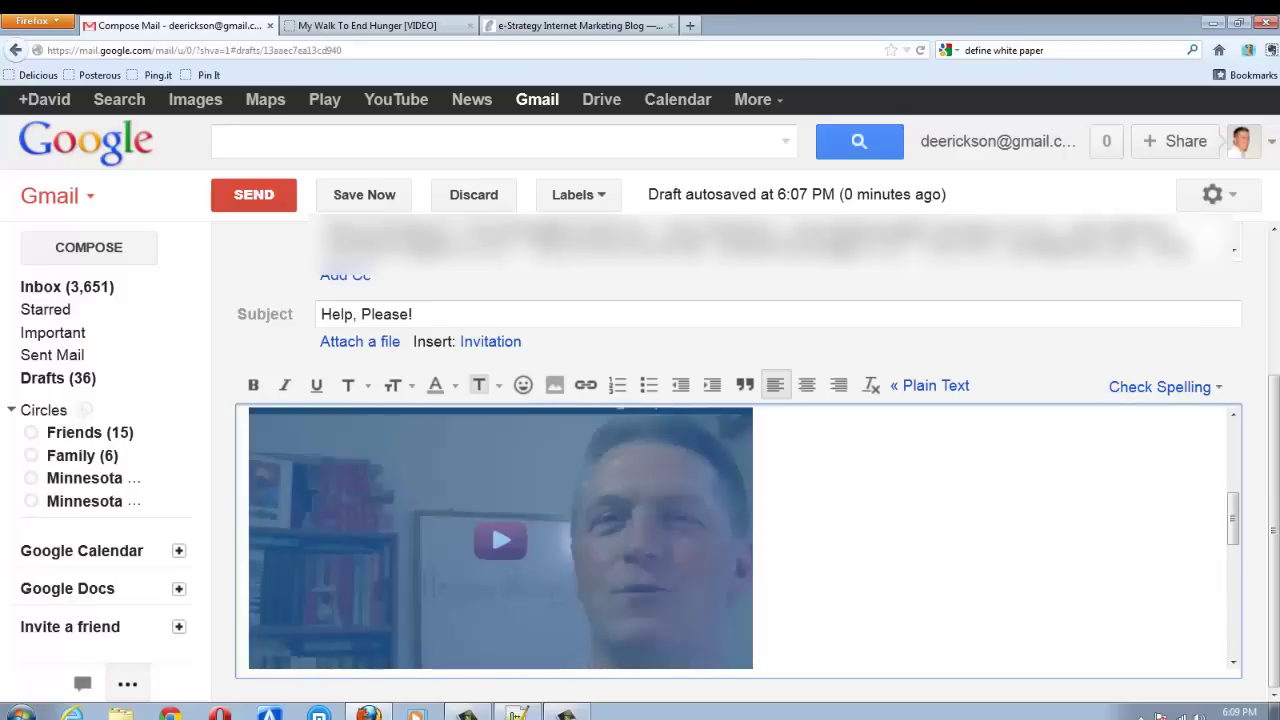
click(588, 390)
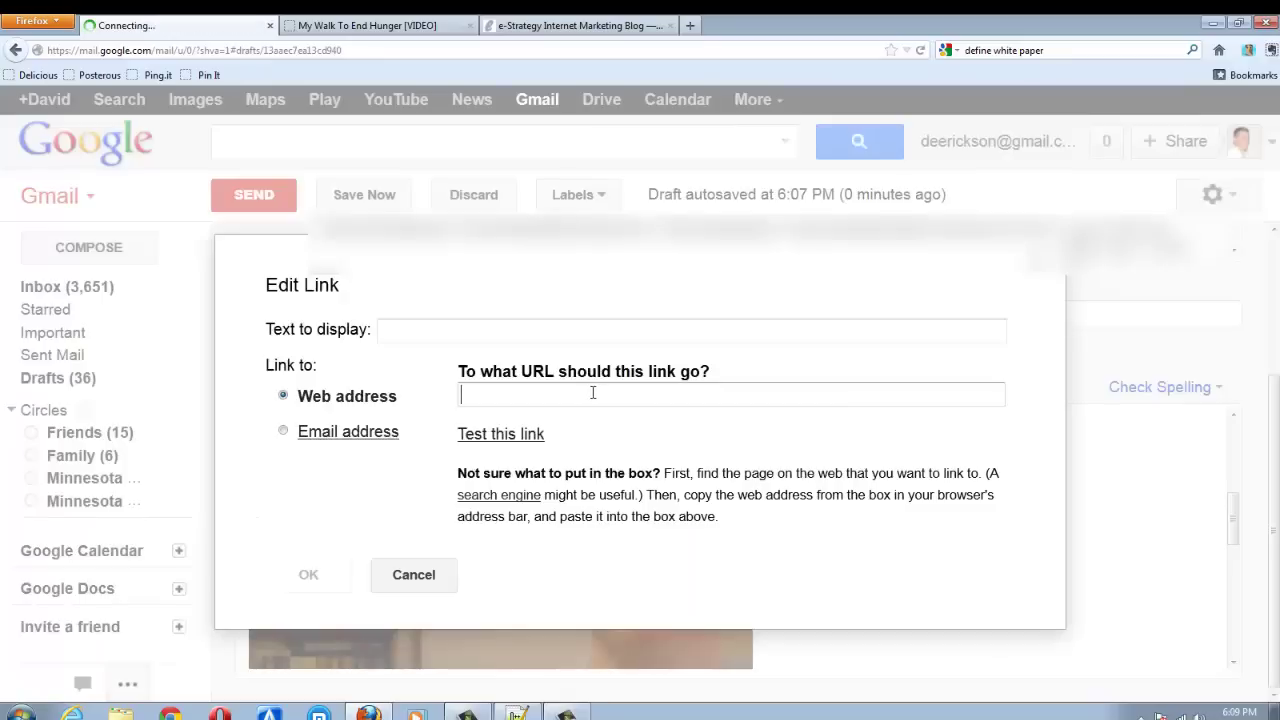
text(http://twincitiesminnesotablog.com/2012/10/my-walk-to-end-hunger-video/1738)
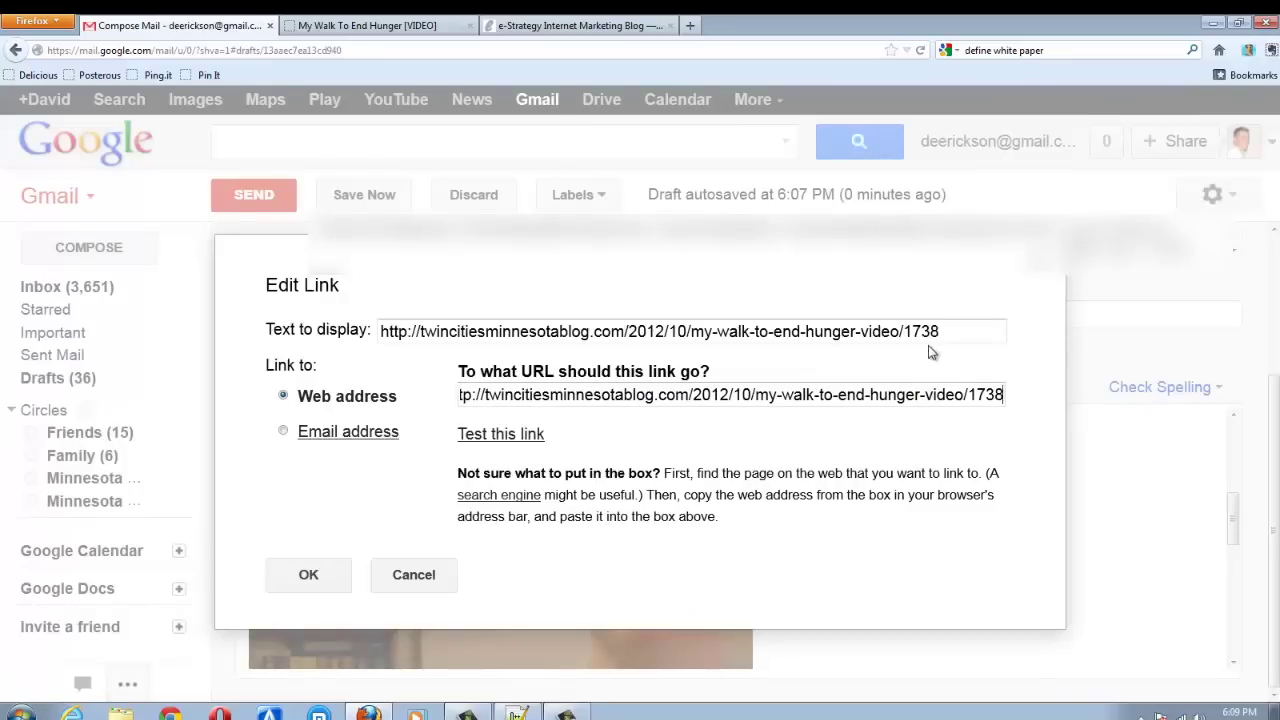
drag(981, 323, 374, 331)
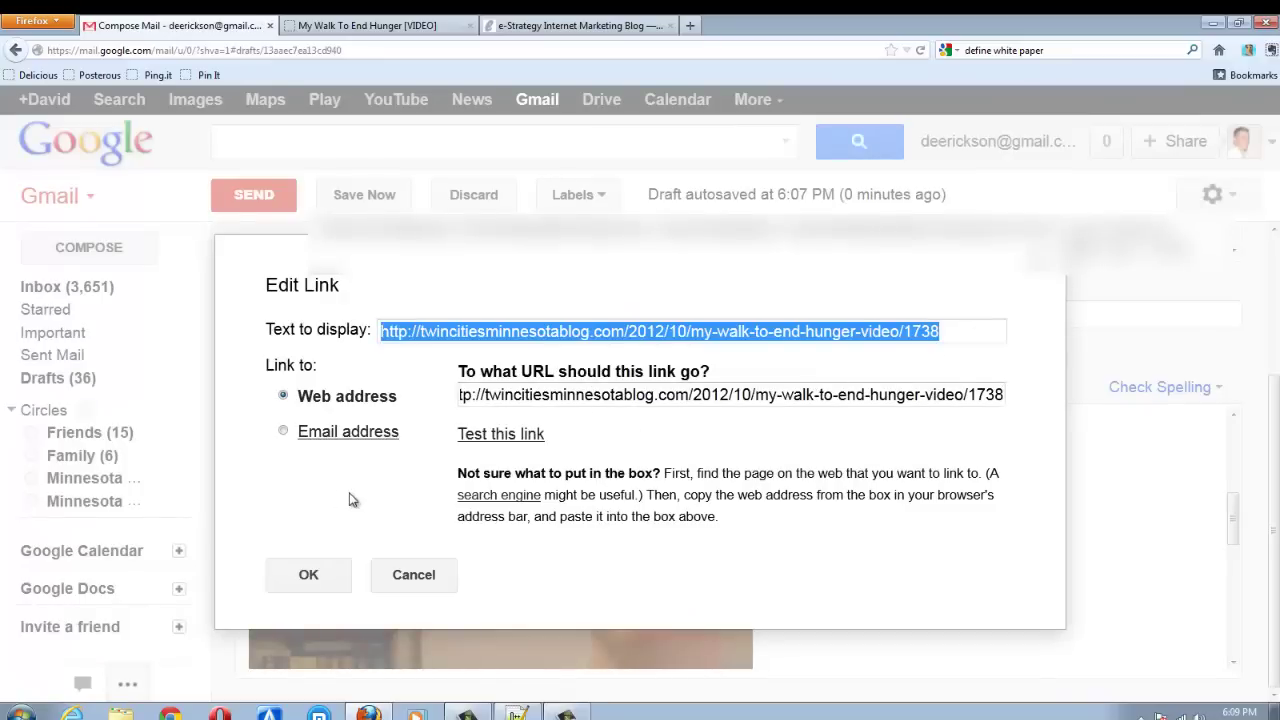
key(BackSpace)
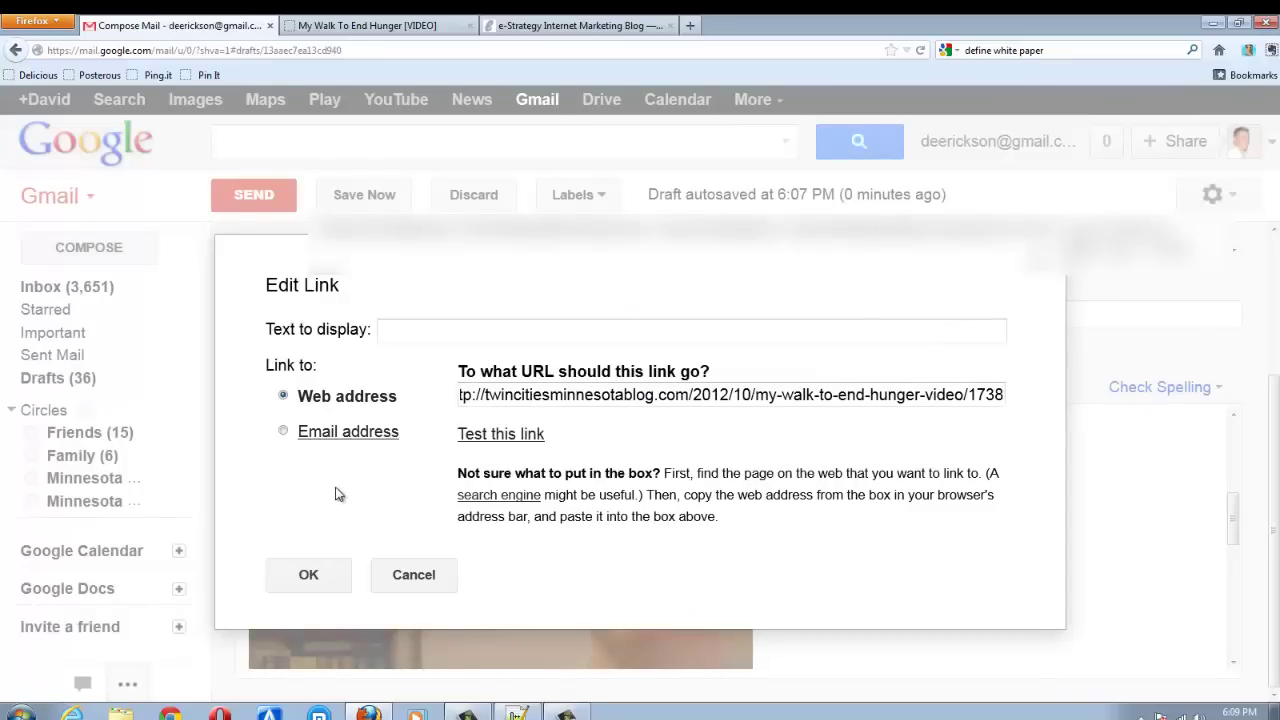
click(321, 580)
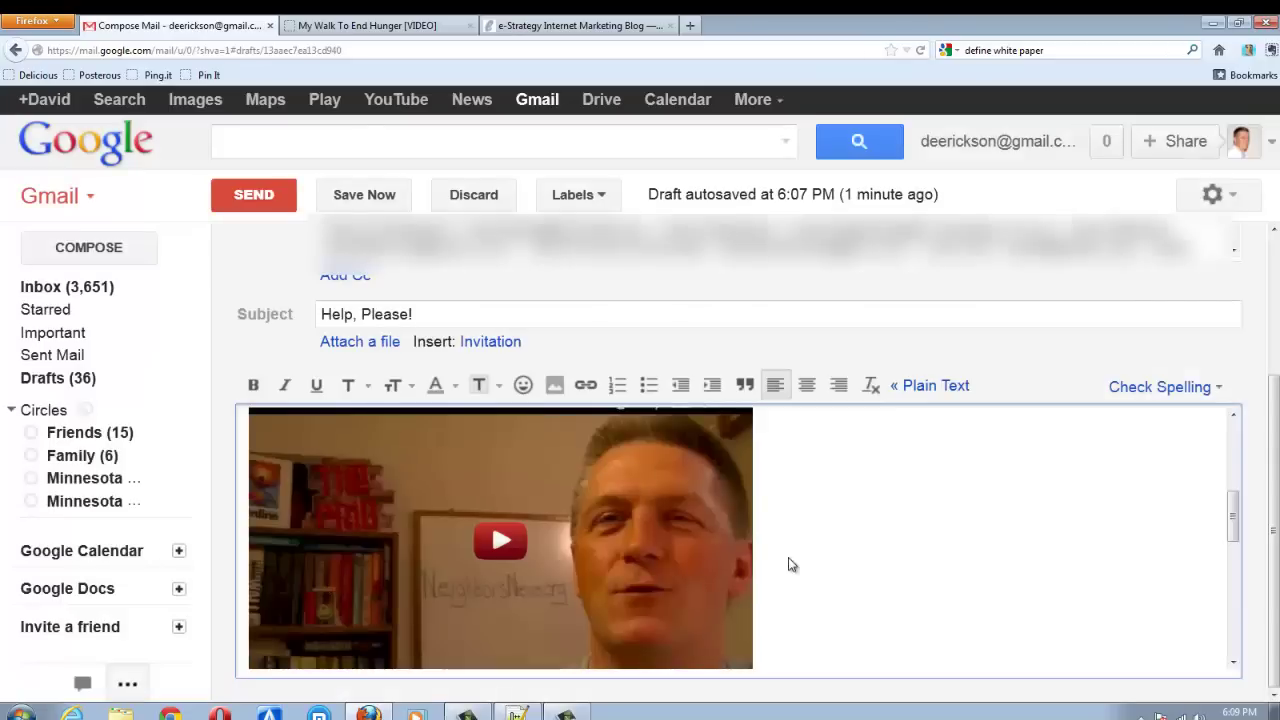
Copy and delete the stray blog post URL text beside the video screenshot, above "Thank You!".
scroll(794, 583, down, 4)
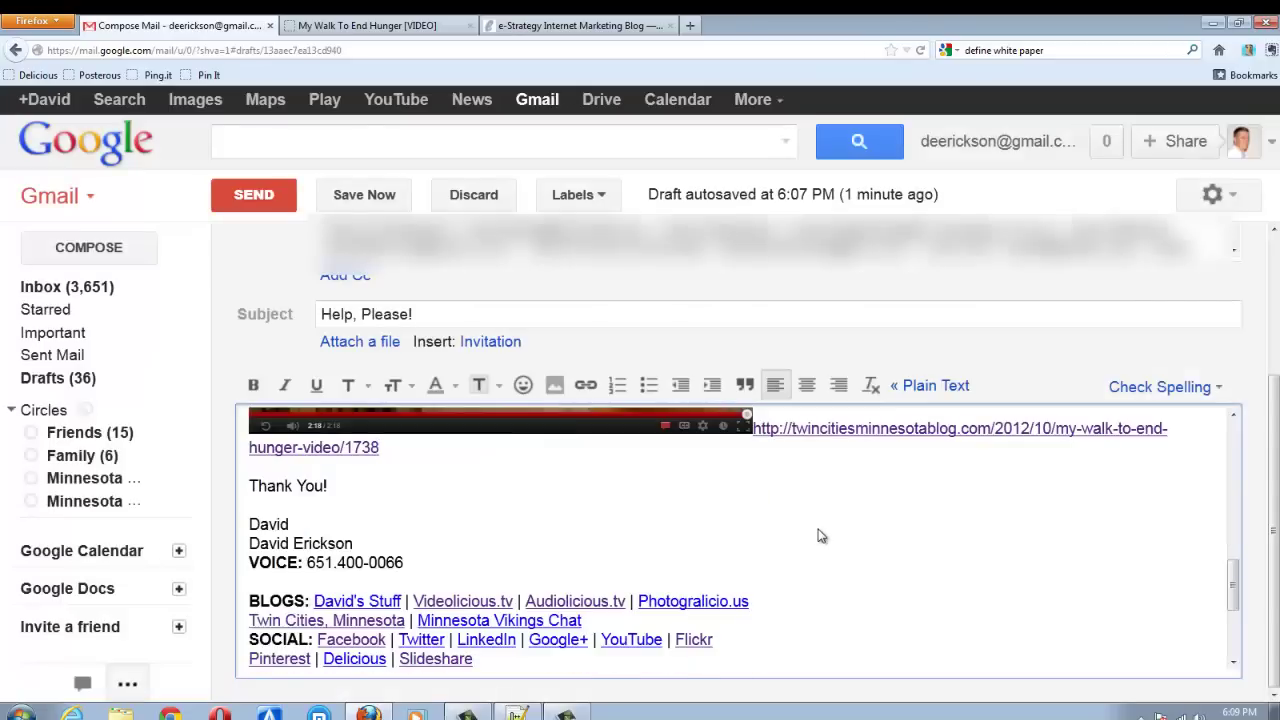
scroll(815, 535, up, 1)
scroll(805, 530, up, 1)
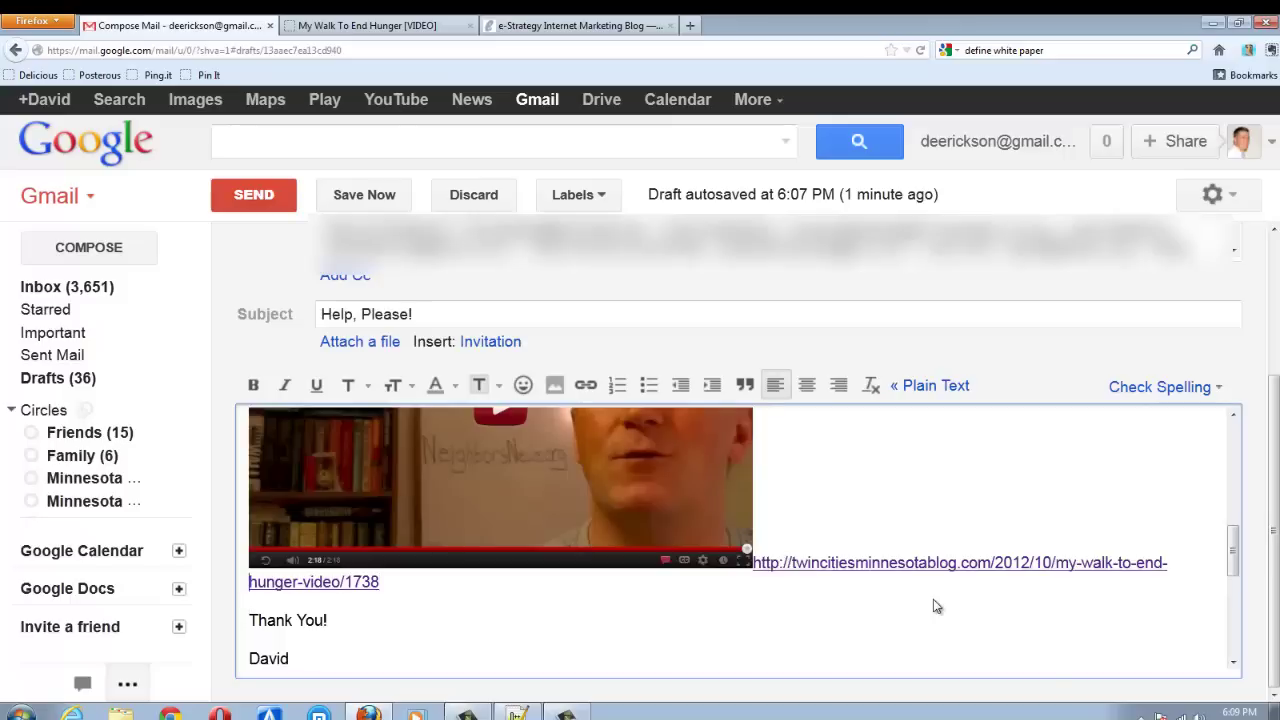
key(Up)
key(shift+Home)
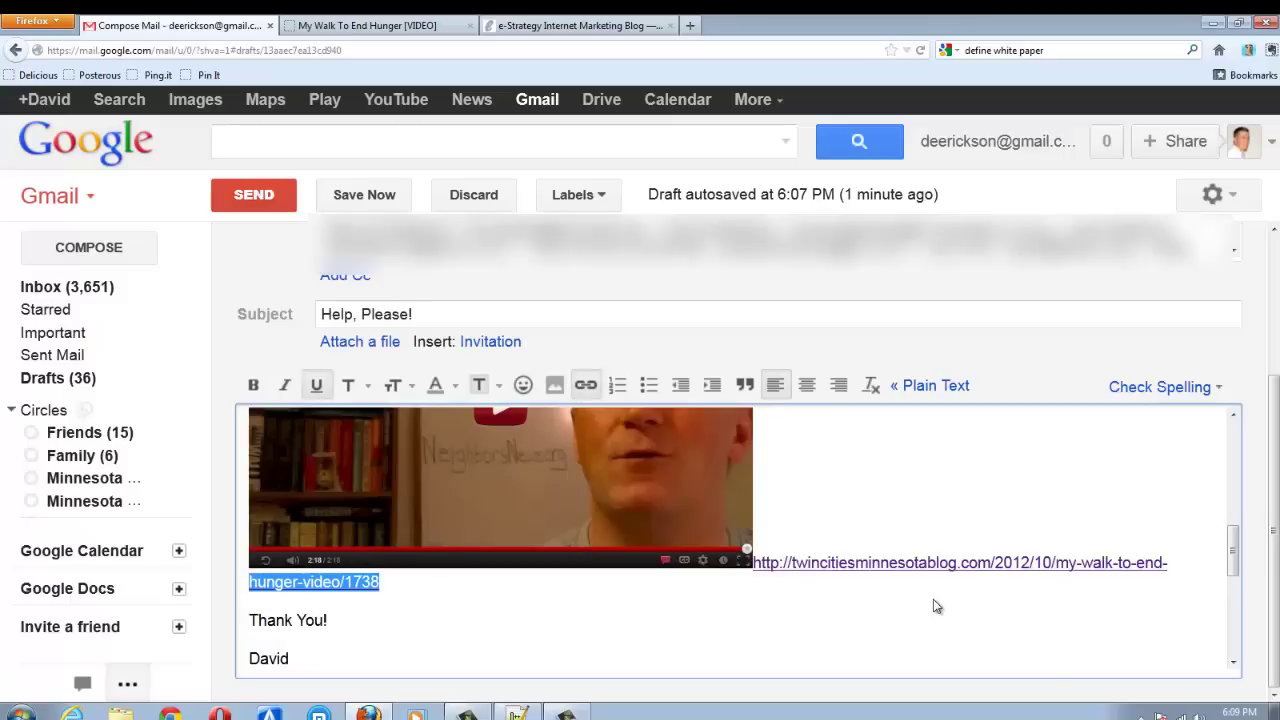
key(ctrl+shift+Left)
key(ctrl+shift+Left)
key(ctrl+shift+Left)
key(ctrl+shift+Left)
key(ctrl+shift+Left)
key(ctrl+shift+Left)
key(ctrl+shift+Left)
key(ctrl+shift+Left)
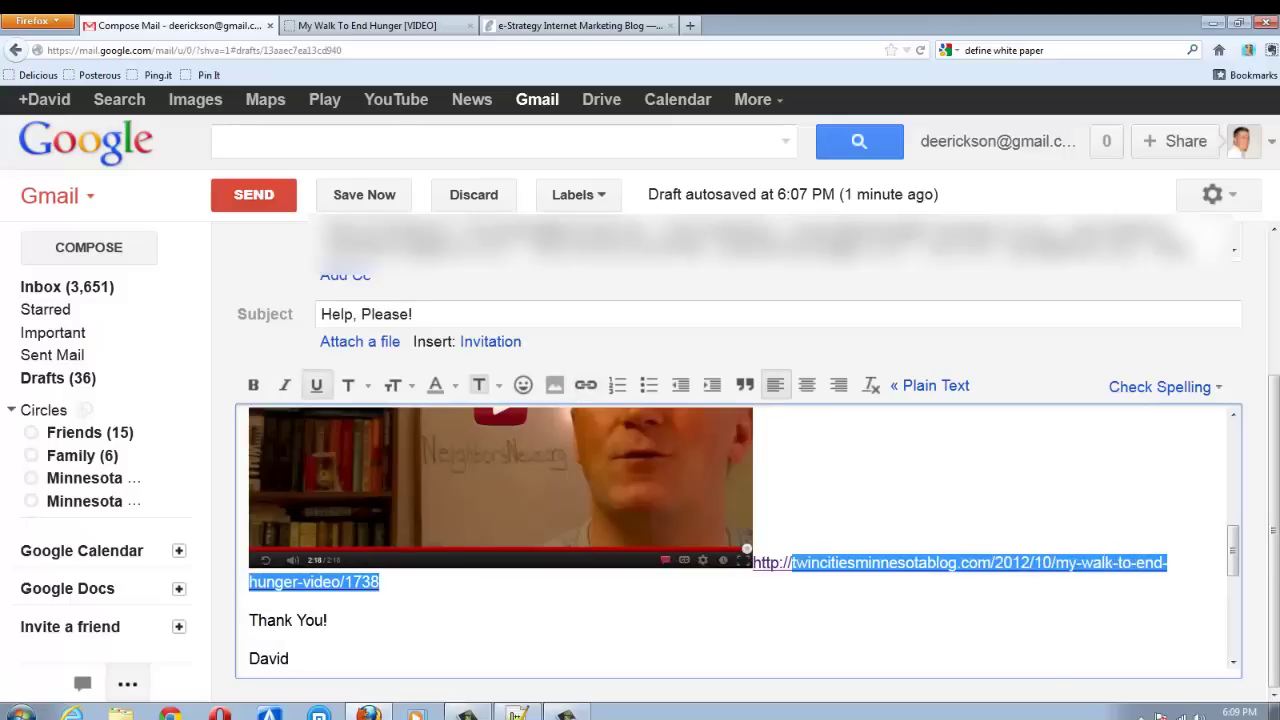
key(ctrl+shift+Left)
key(ctrl+shift+Left)
key(ctrl+shift+Right)
key(ctrl+c)
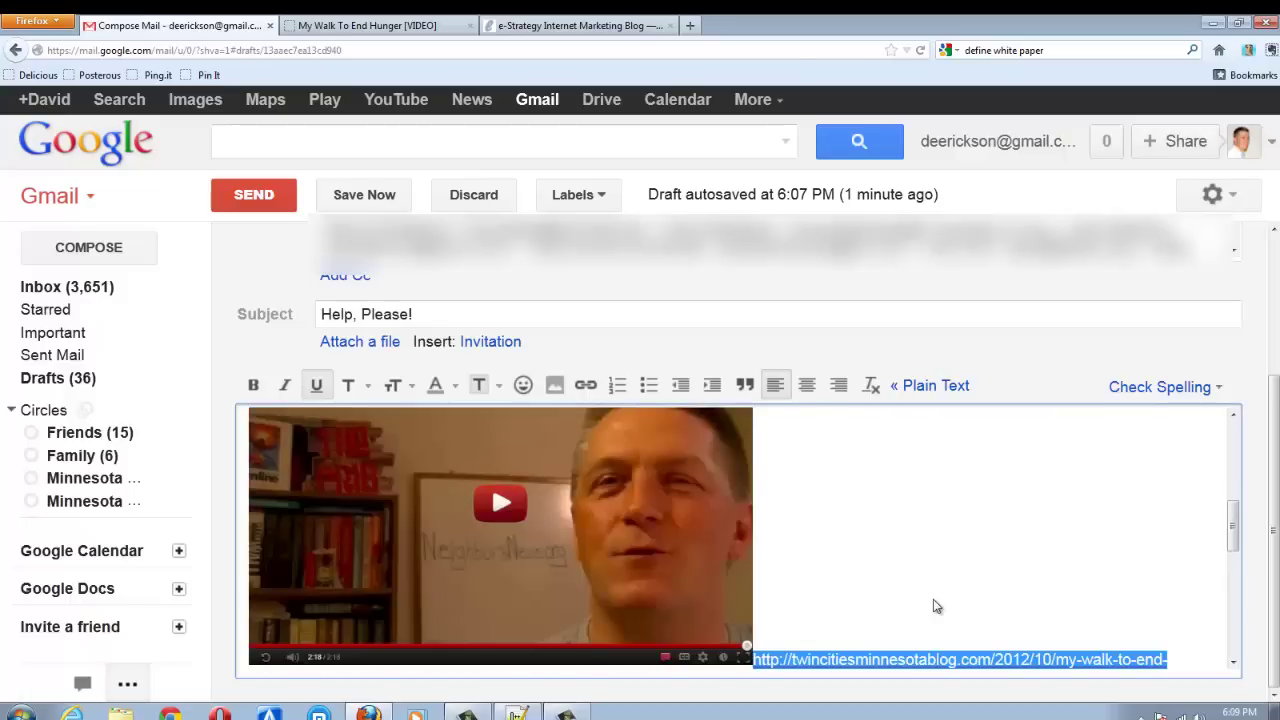
key(Delete)
key(shift+Left)
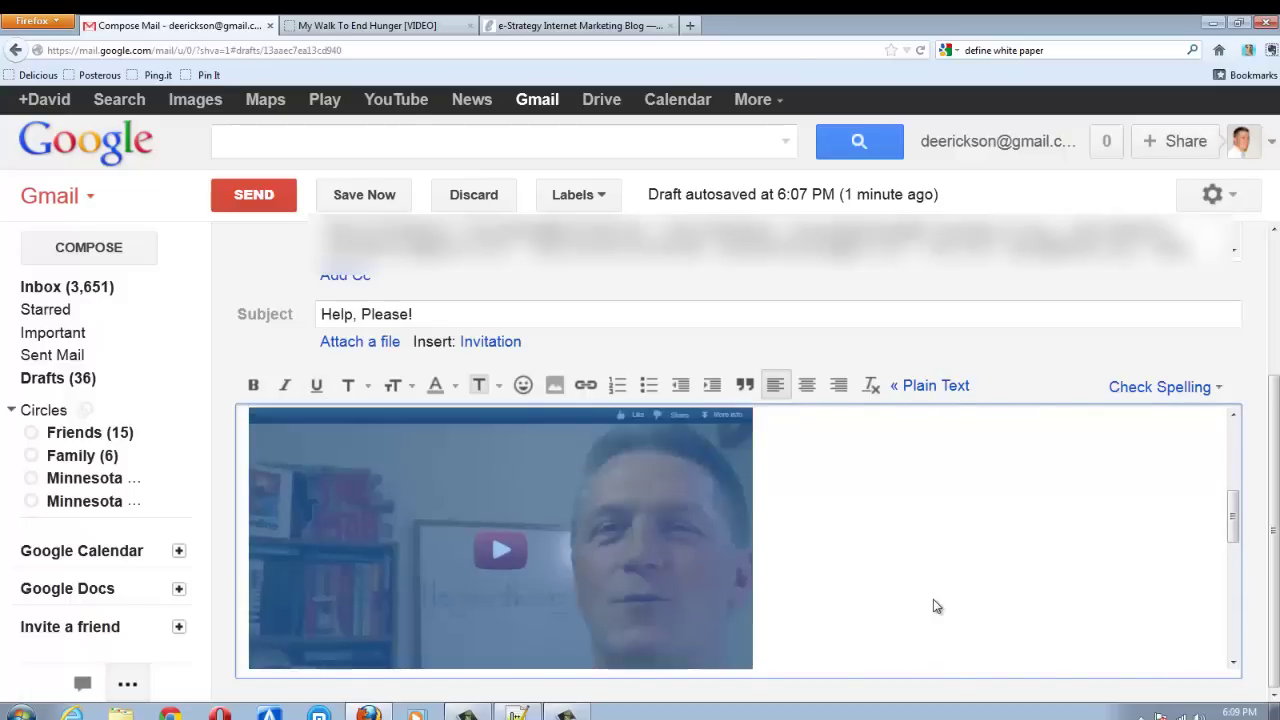
click(585, 385)
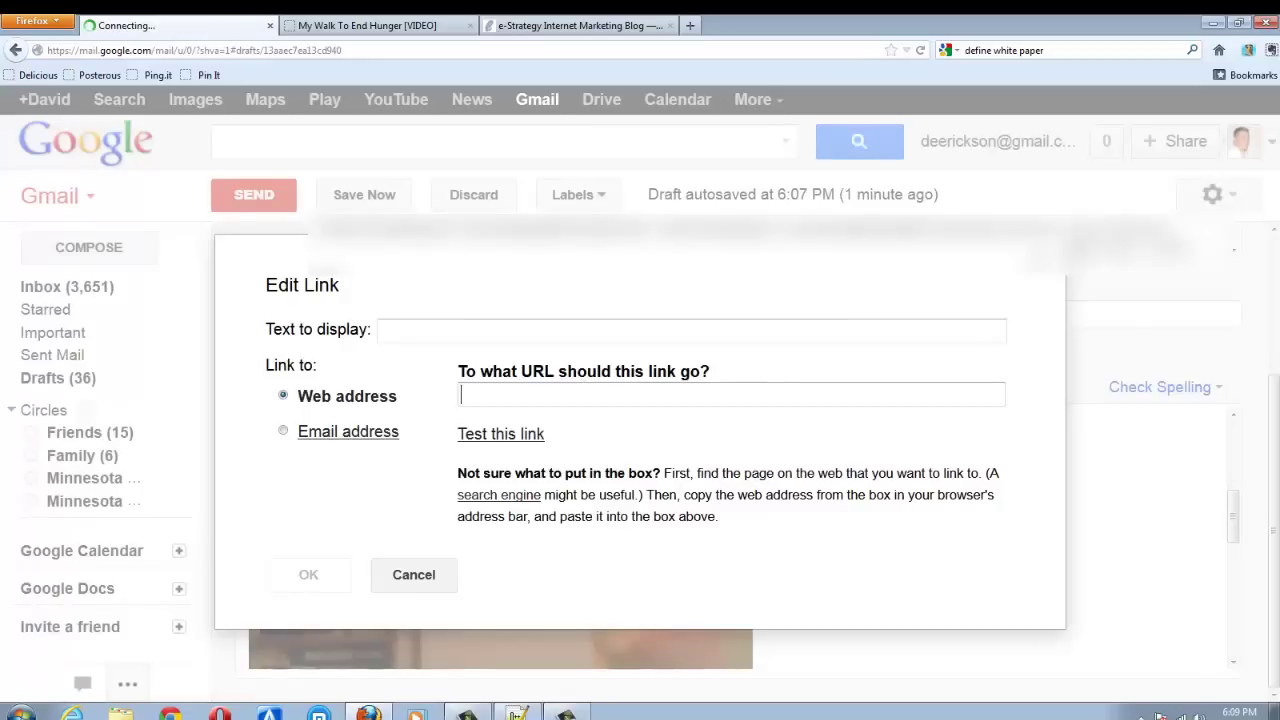
key(ctrl+v)
click(340, 575)
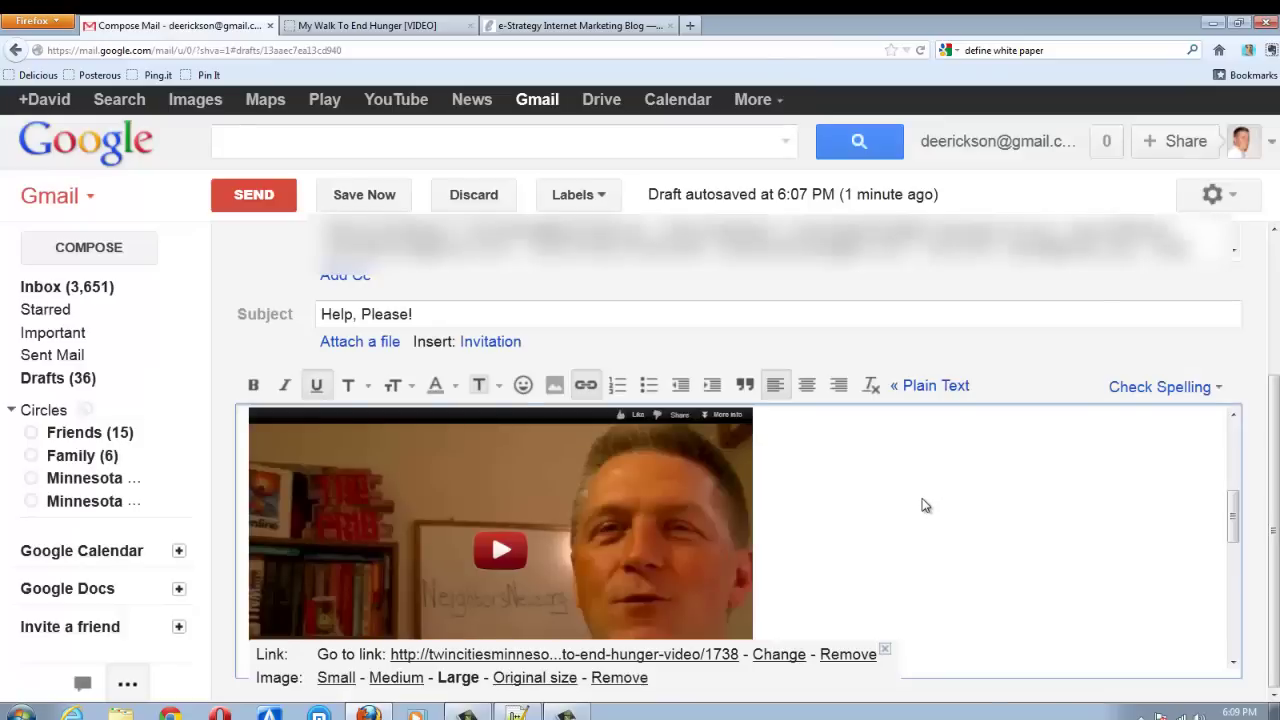
Review the email body from greeting to signature, and examine the linked blog post "My Walk To End Hunger [VIDEO]" with its sponsor link and video.
scroll(903, 515, down, 1)
scroll(903, 515, up, 5)
scroll(900, 512, down, 5)
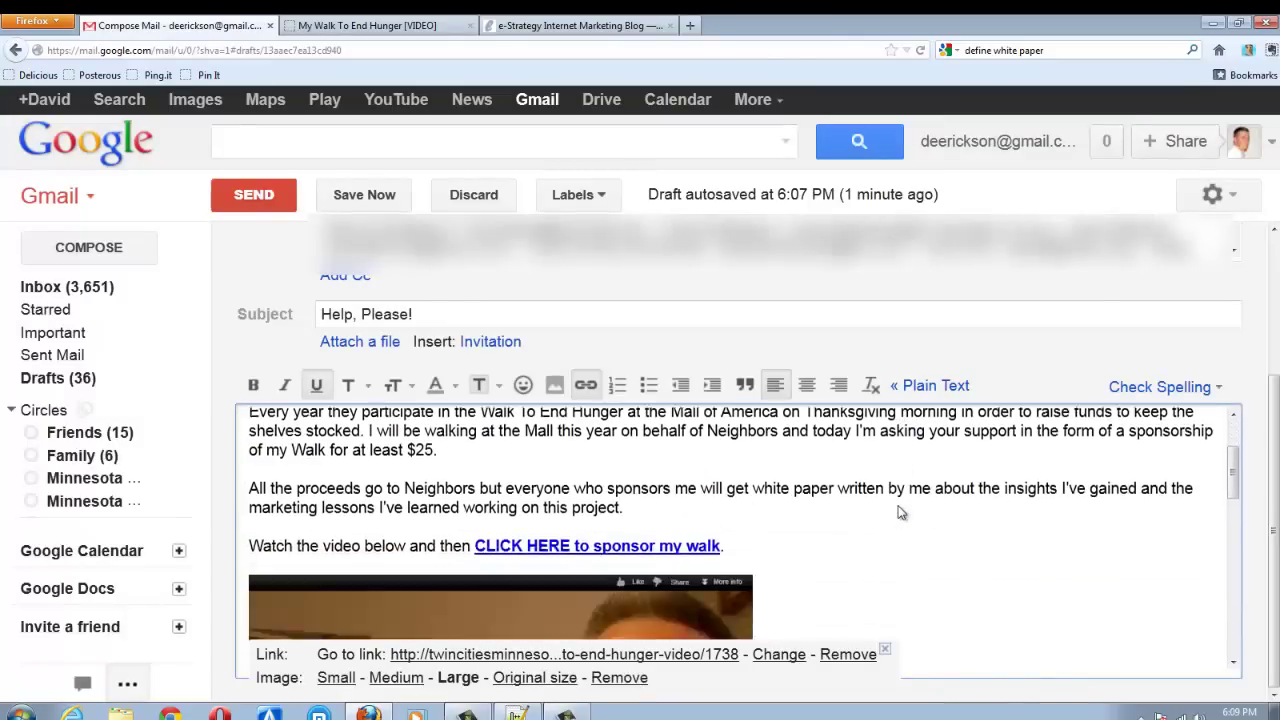
scroll(826, 598, down, 3)
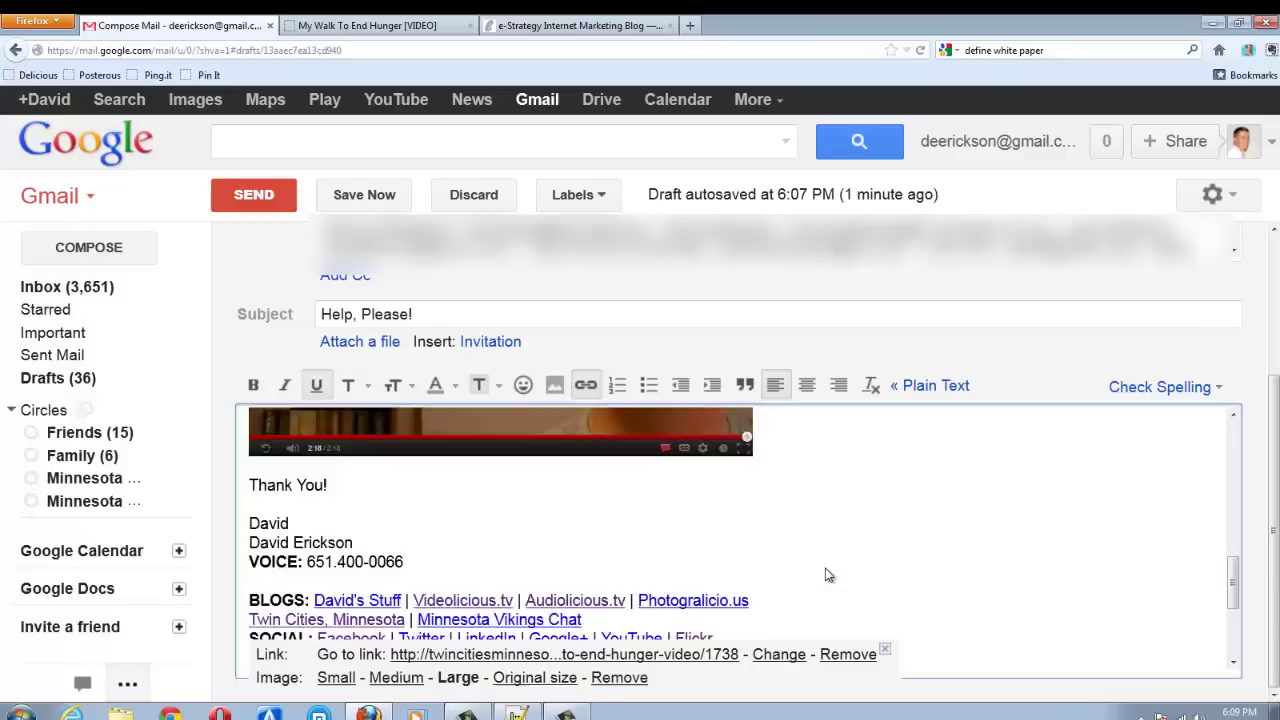
scroll(826, 577, up, 3)
scroll(834, 571, up, 5)
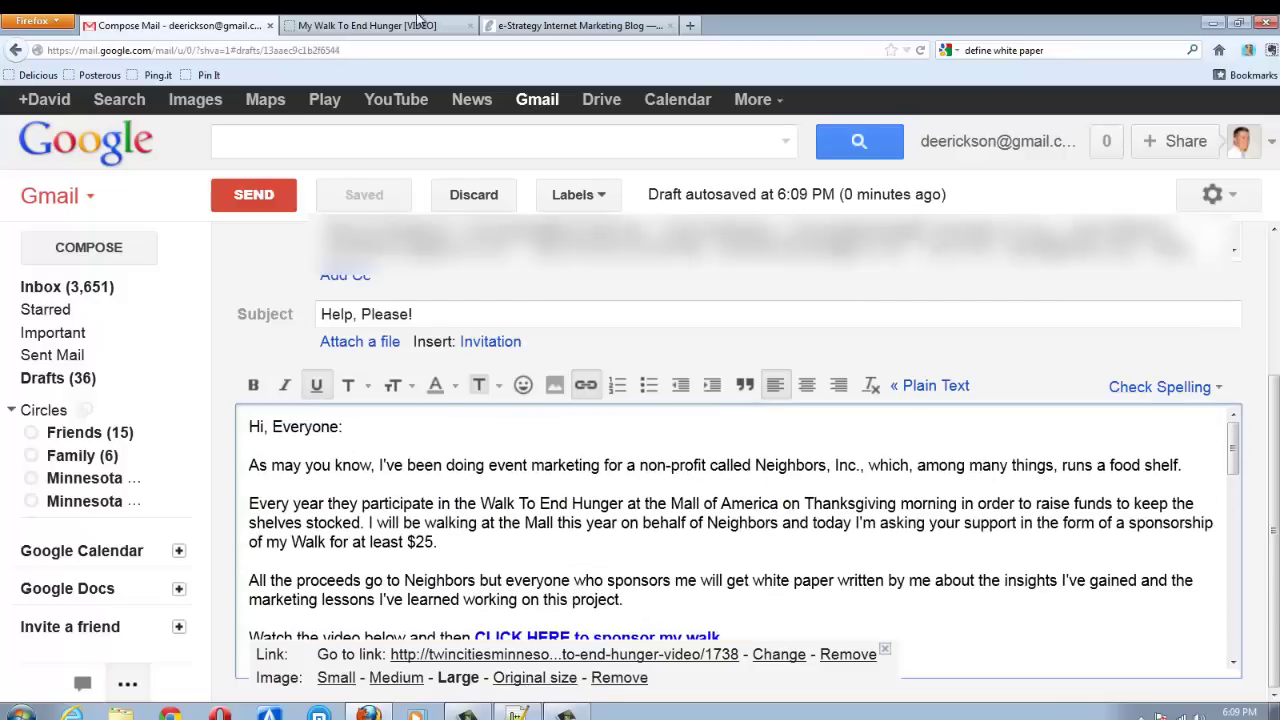
click(389, 30)
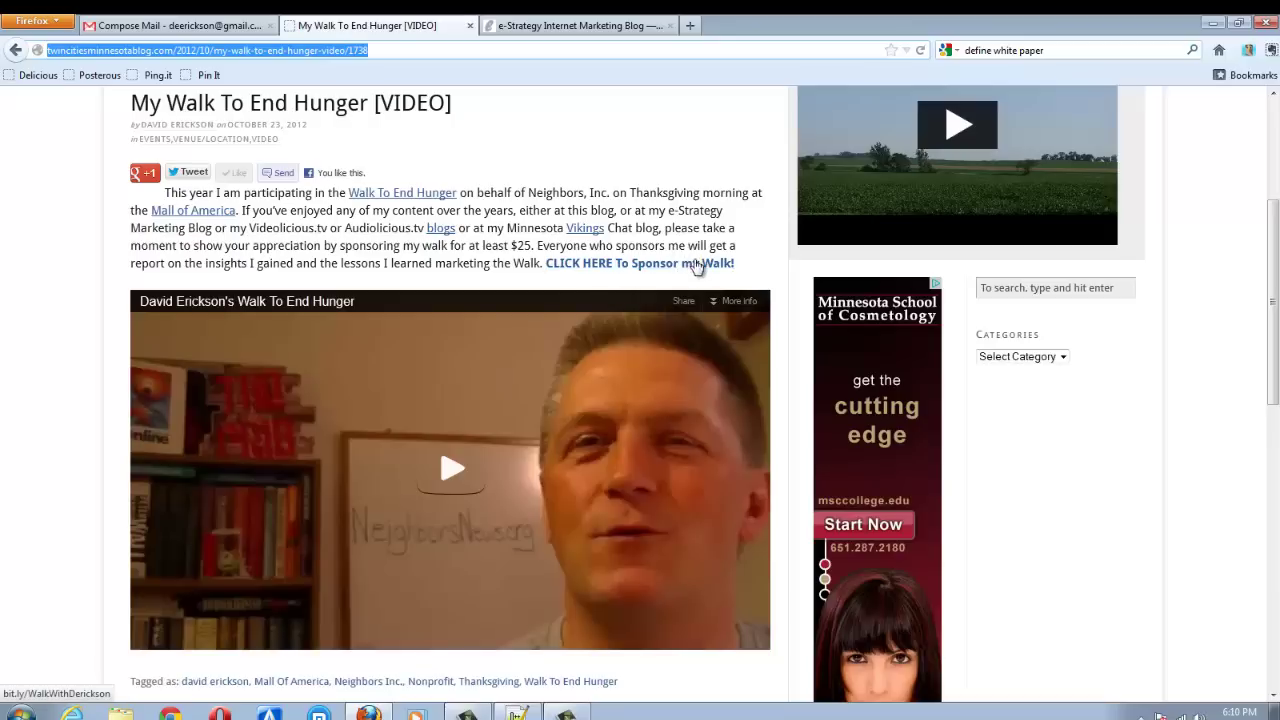
scroll(692, 271, down, 2)
scroll(688, 271, up, 4)
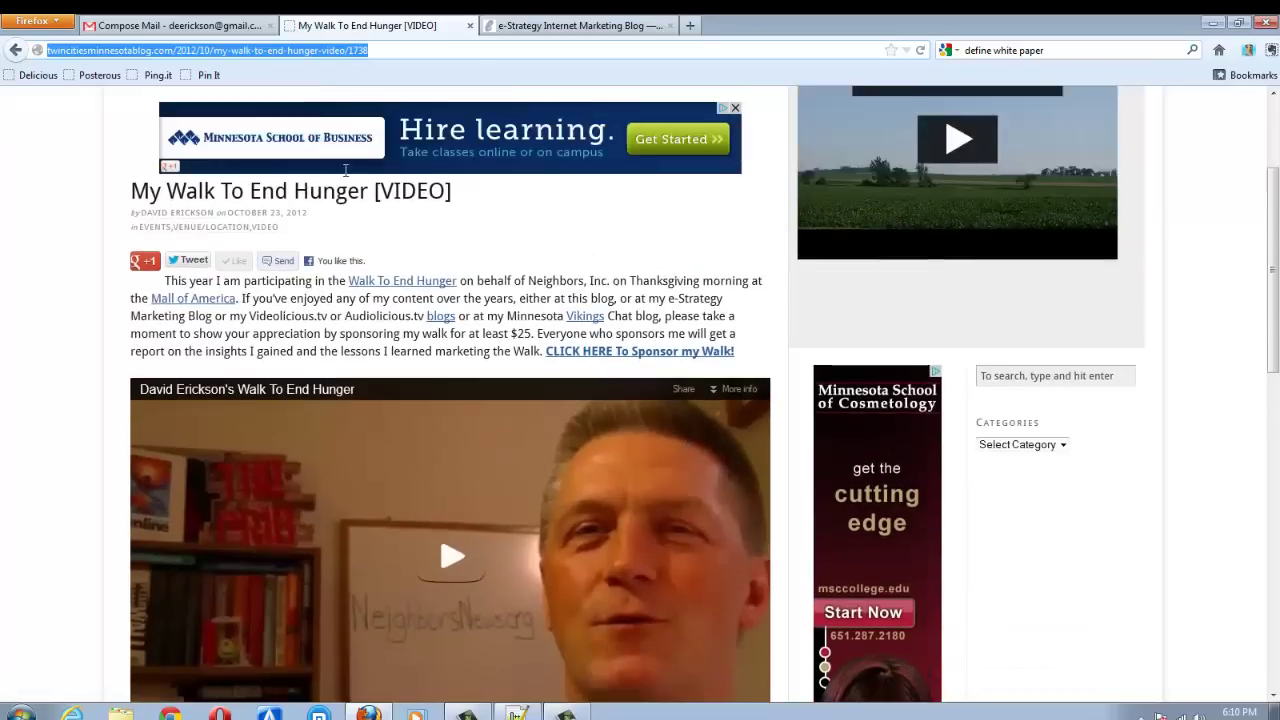
Return to the "Help, Please!" email draft and send it to the group.
click(133, 28)
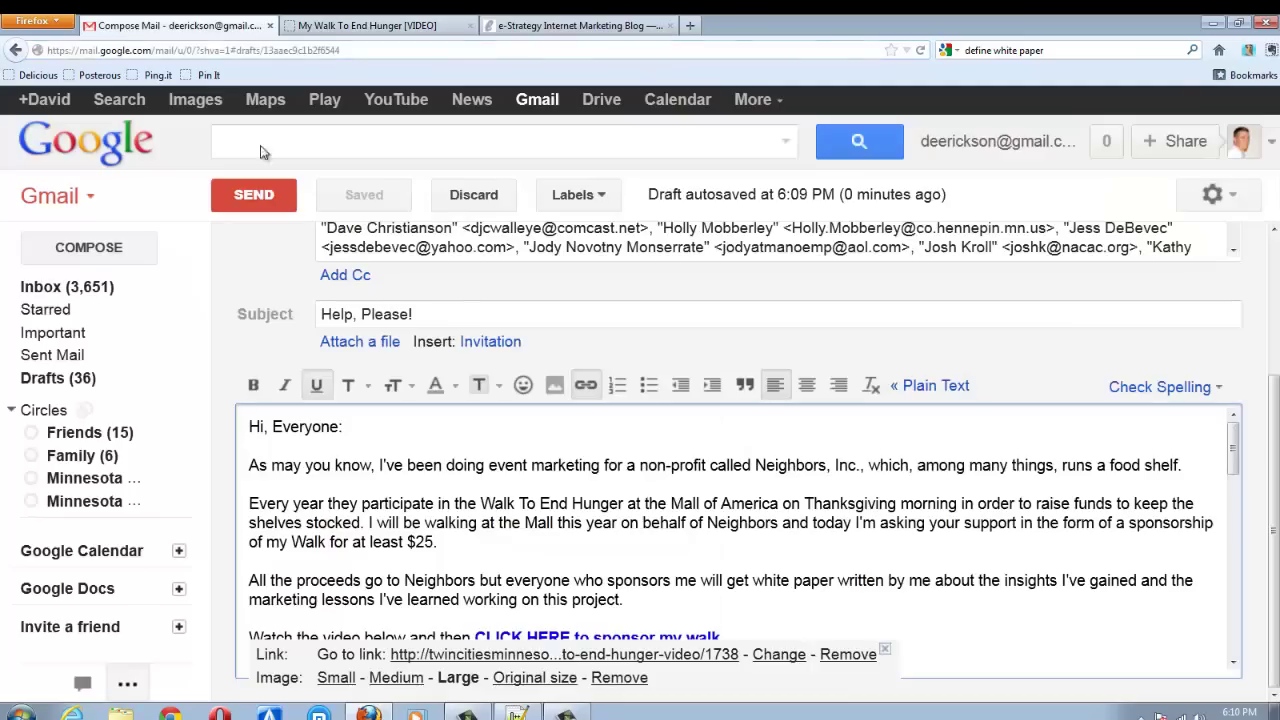
click(252, 197)
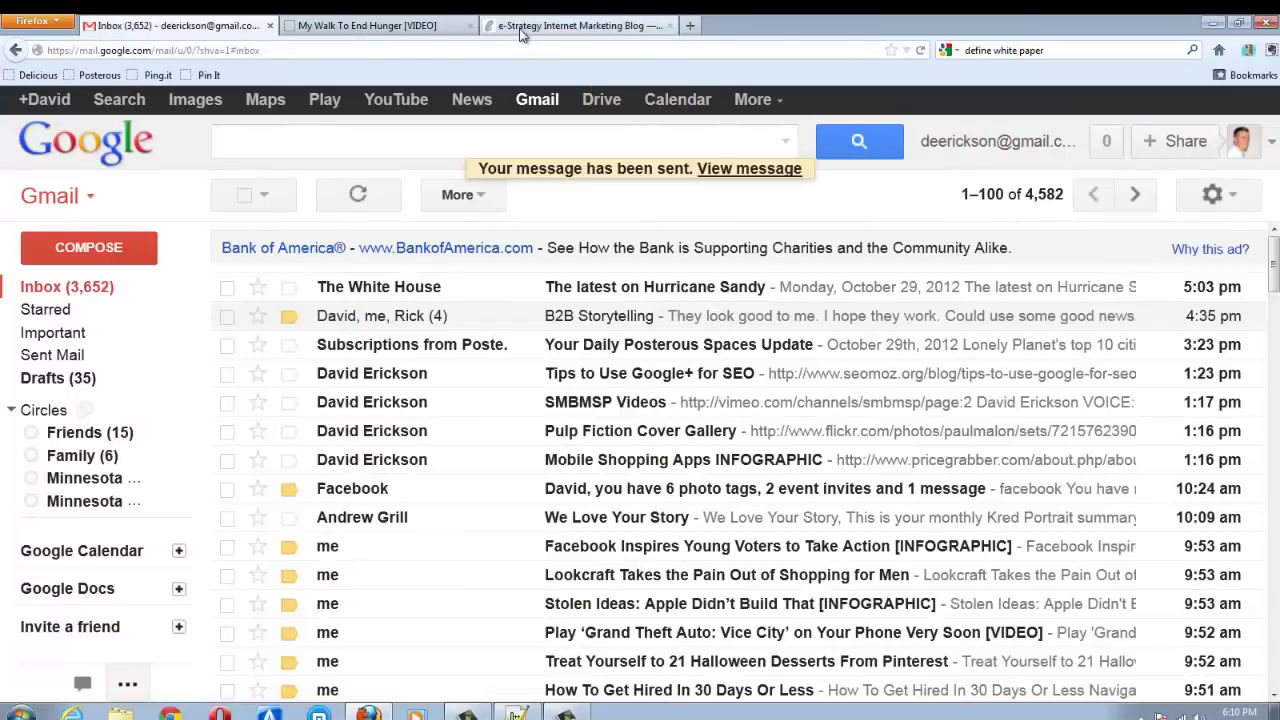
Open the e-Strategy Internet Marketing Blog page and examine its address and the email field of the newsletter signup form.
click(520, 30)
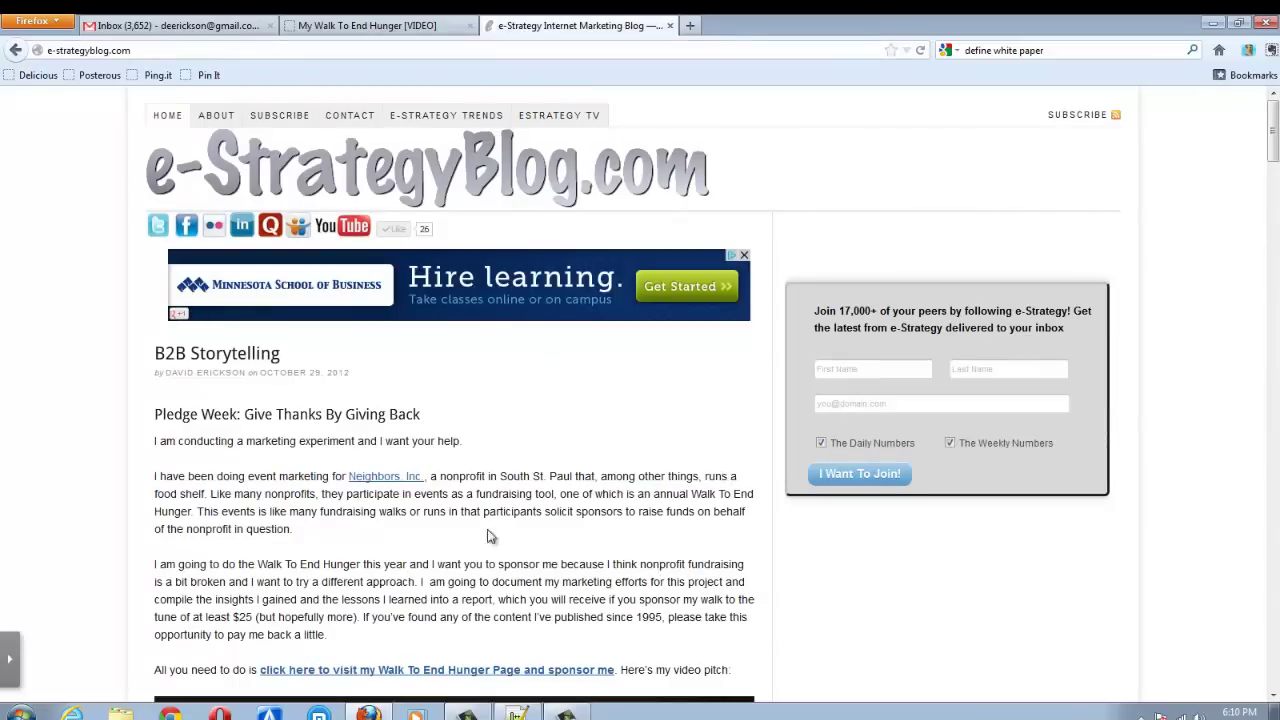
click(70, 51)
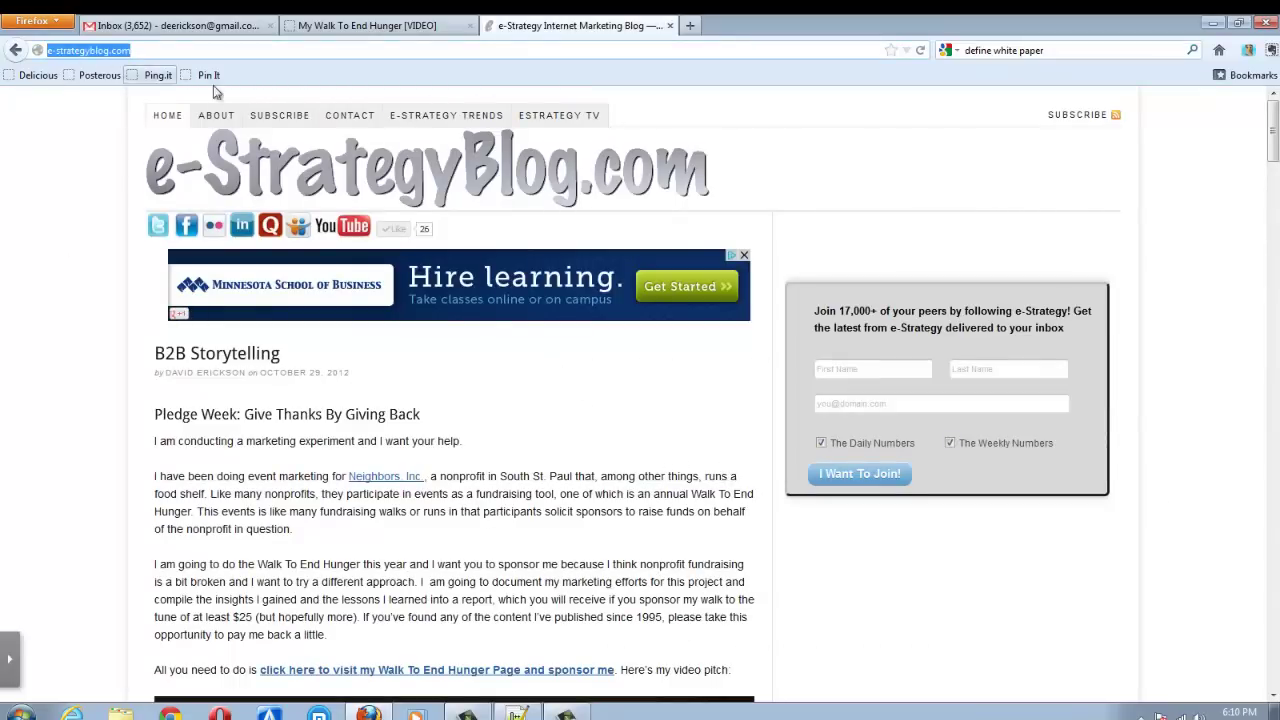
click(839, 404)
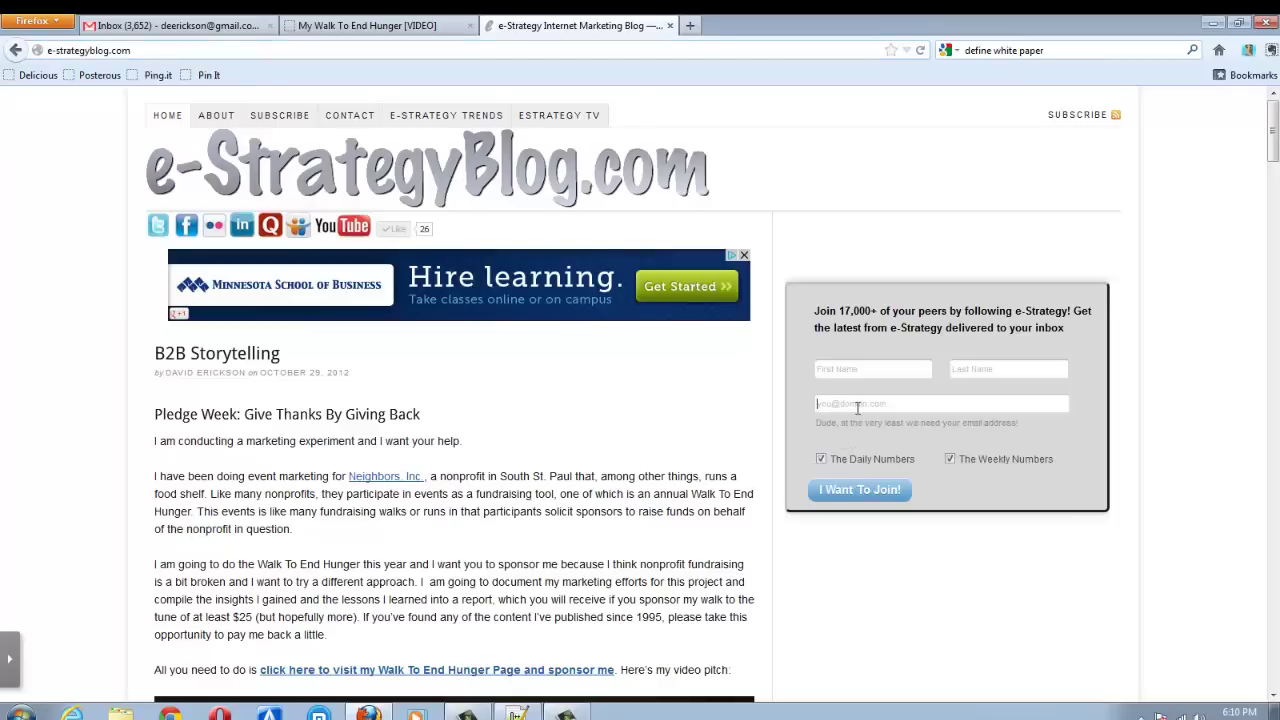